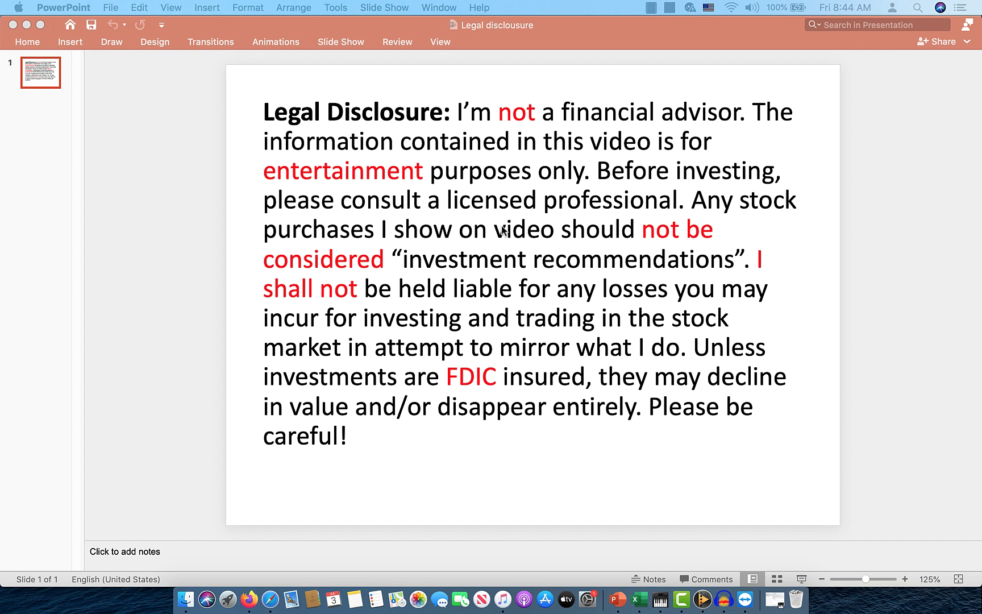
Minimize the PowerPoint legal disclosure presentation to reveal the browser behind it.
click(26, 25)
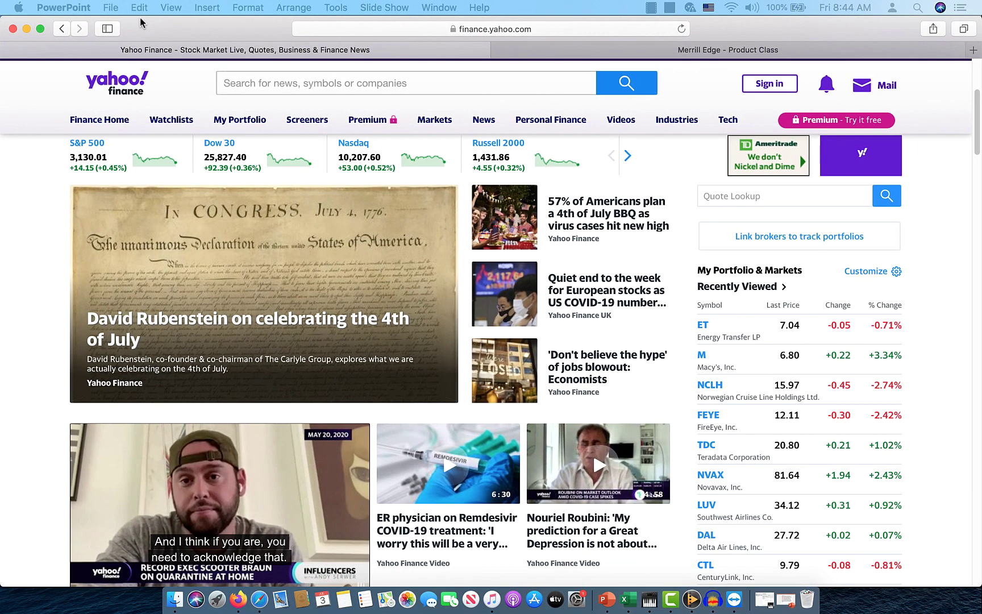
Bring the Safari window with the Yahoo Finance homepage and Recently Viewed tickers forward.
click(141, 25)
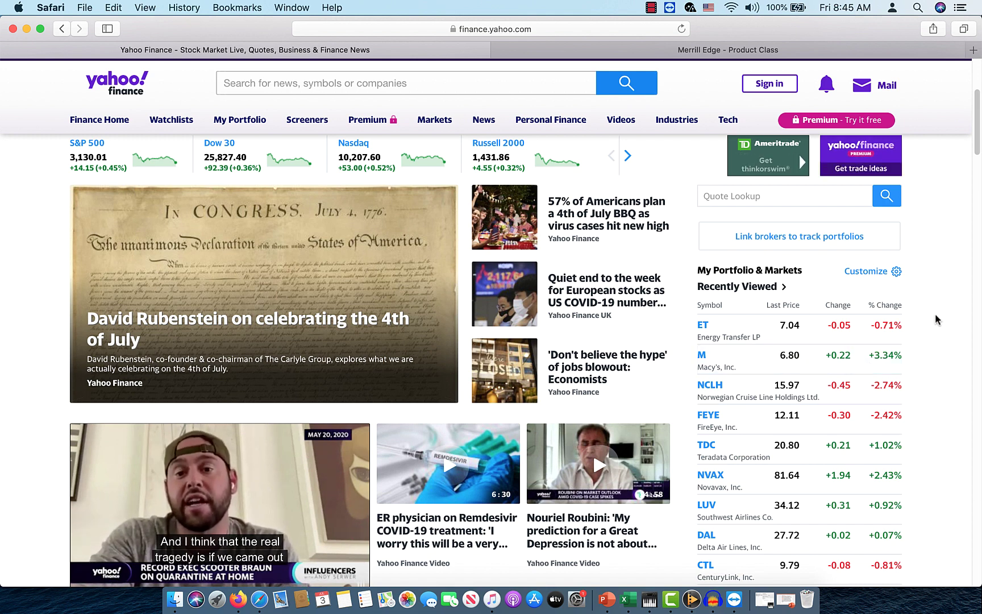
Scroll the Recently Viewed list down to NCLH at 15.97 and LK down 54.00%.
scroll(945, 345, down, 3)
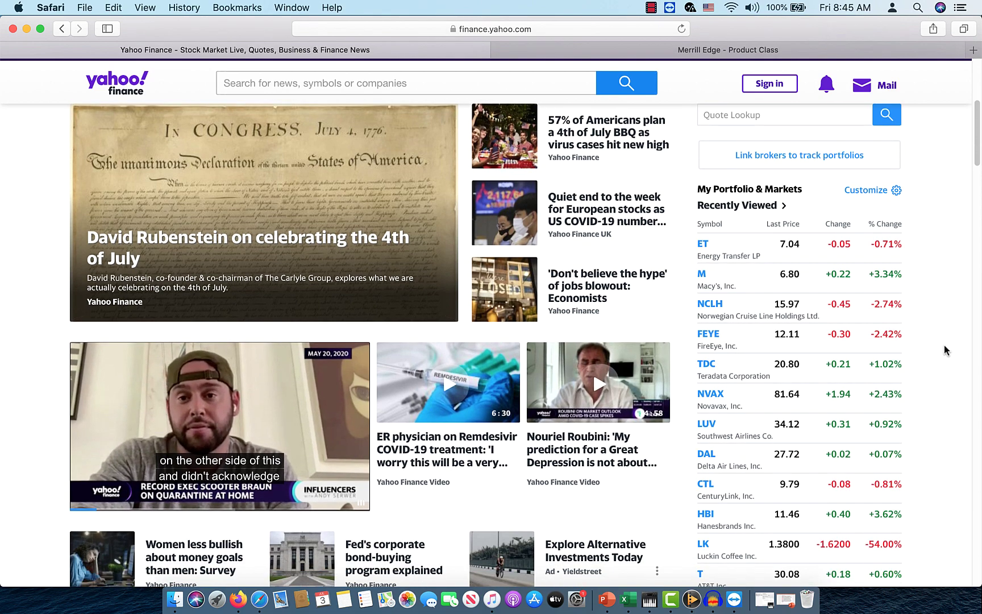
scroll(945, 349, down, 1)
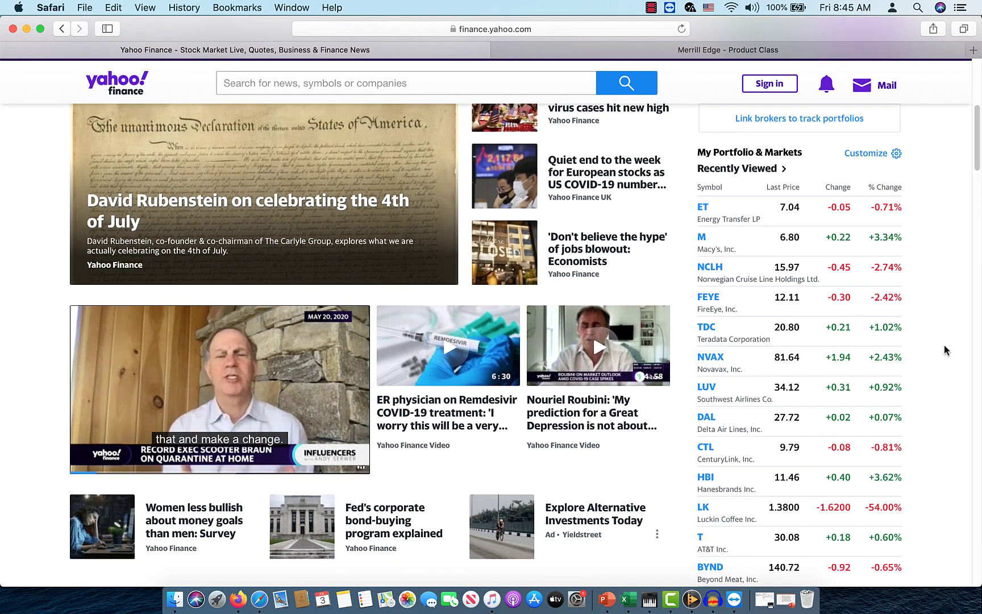
scroll(943, 346, down, 1)
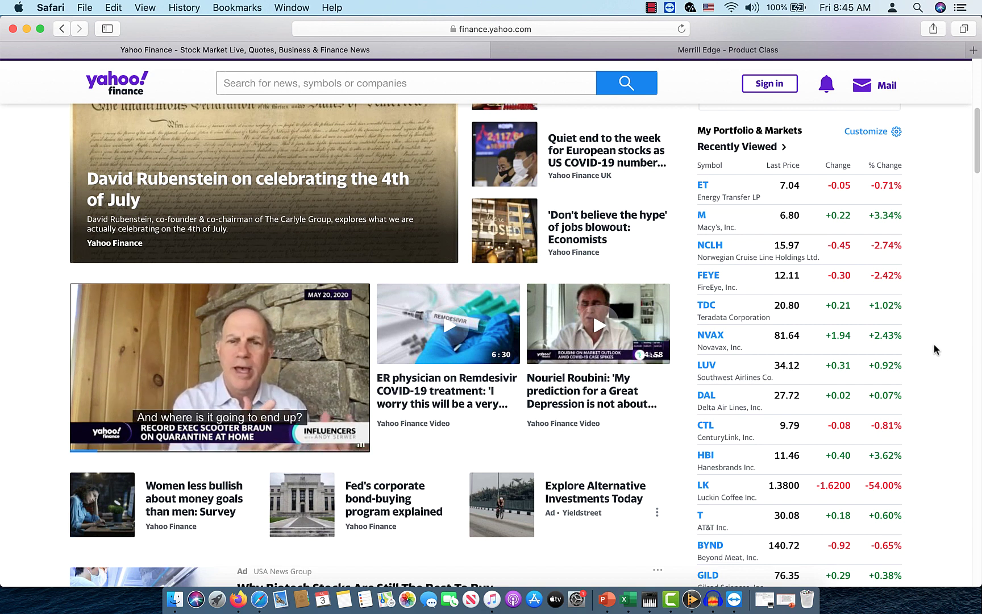
scroll(934, 344, down, 1)
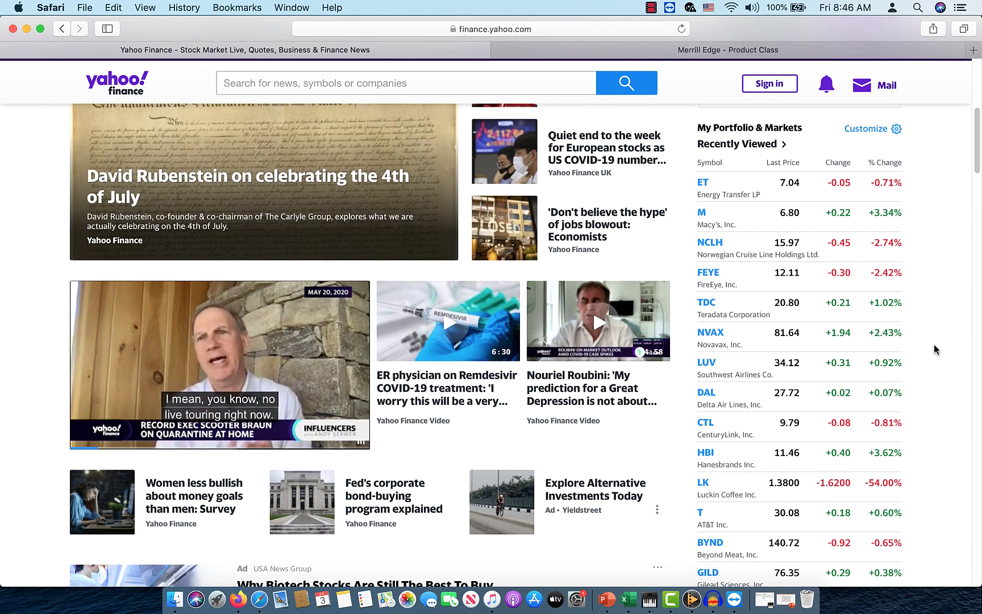
scroll(934, 344, down, 1)
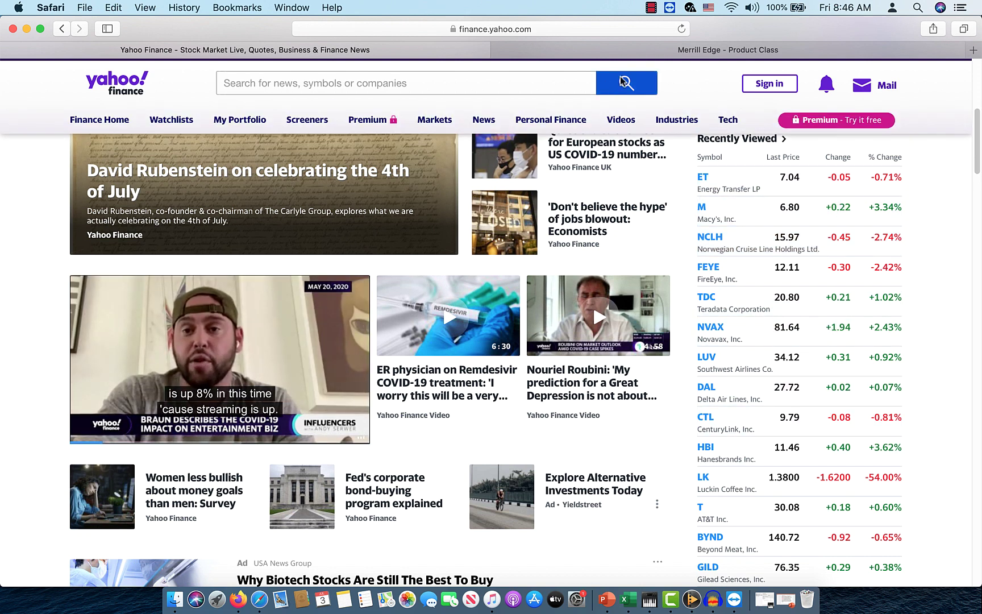
Review the Merrill Edge Product Class holdings: options at -$140.00 and 1,000 ET units.
click(637, 51)
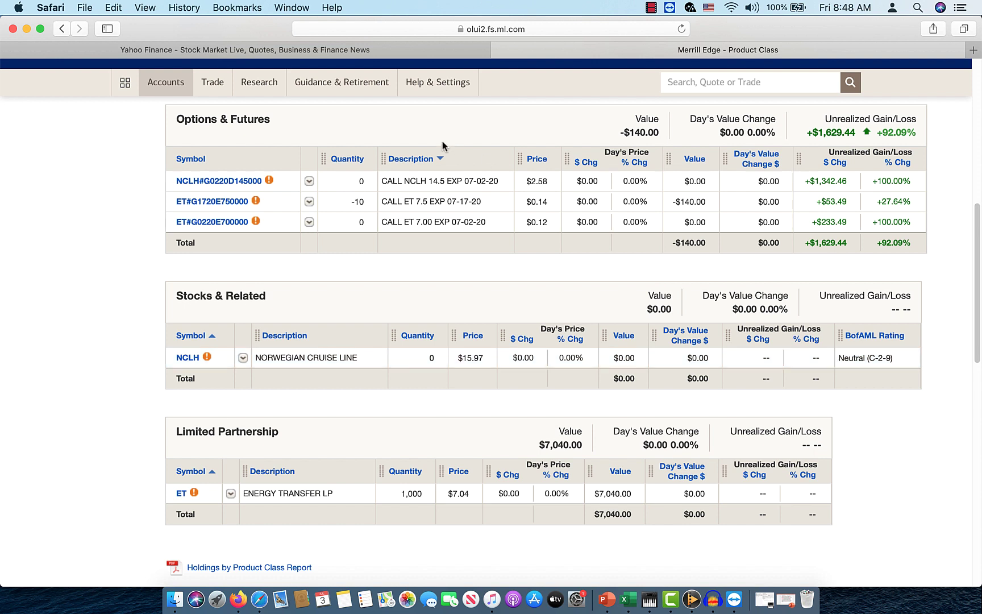
scroll(429, 145, up, 2)
scroll(428, 145, down, 3)
scroll(428, 149, up, 1)
View the Merrill Edge account Balances page, then minimize Safari to return to the workbook.
mouse_move(171, 84)
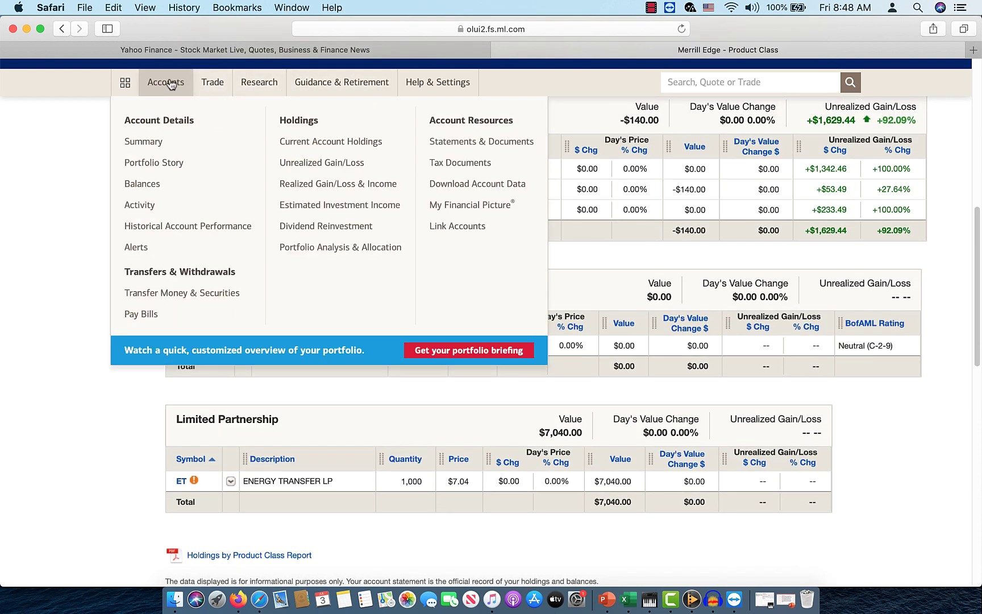
click(142, 184)
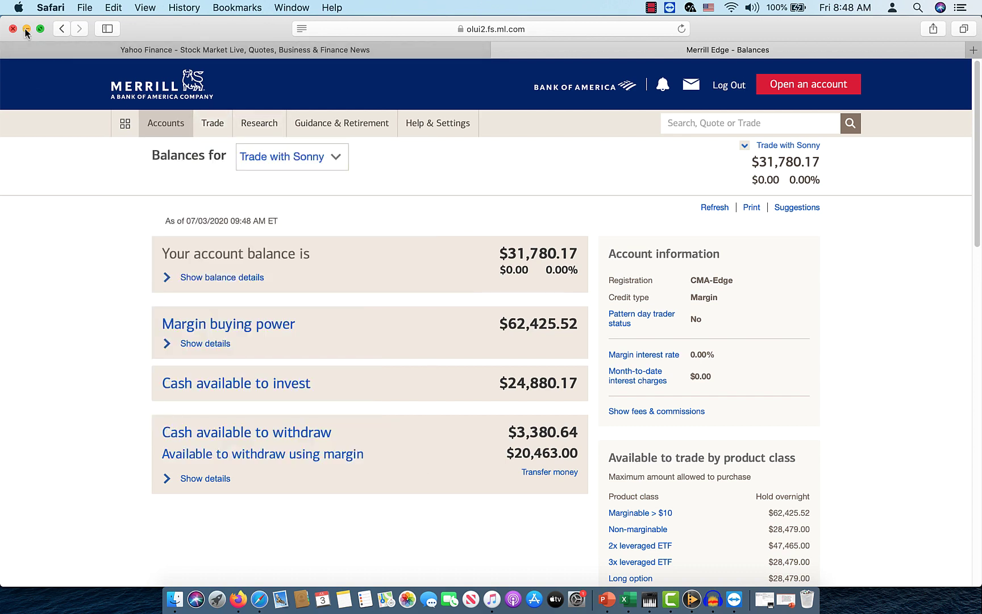
double_click(143, 34)
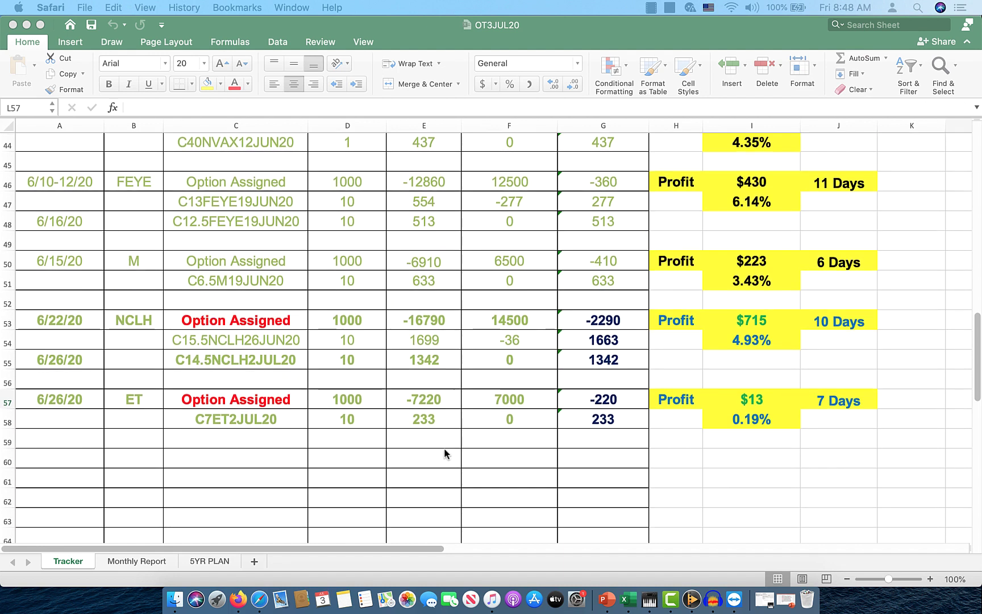
scroll(444, 453, down, 1)
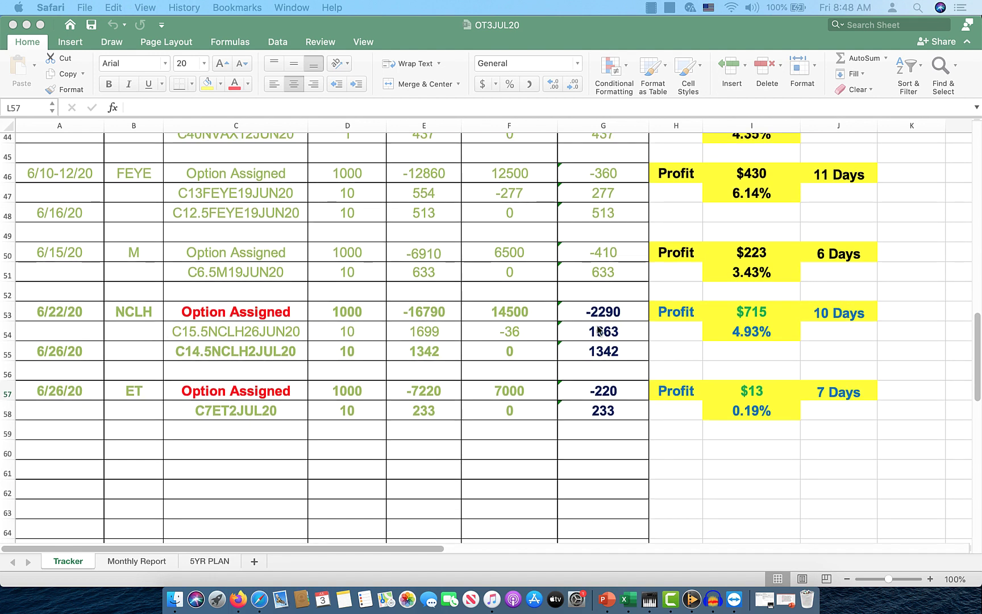
click(773, 315)
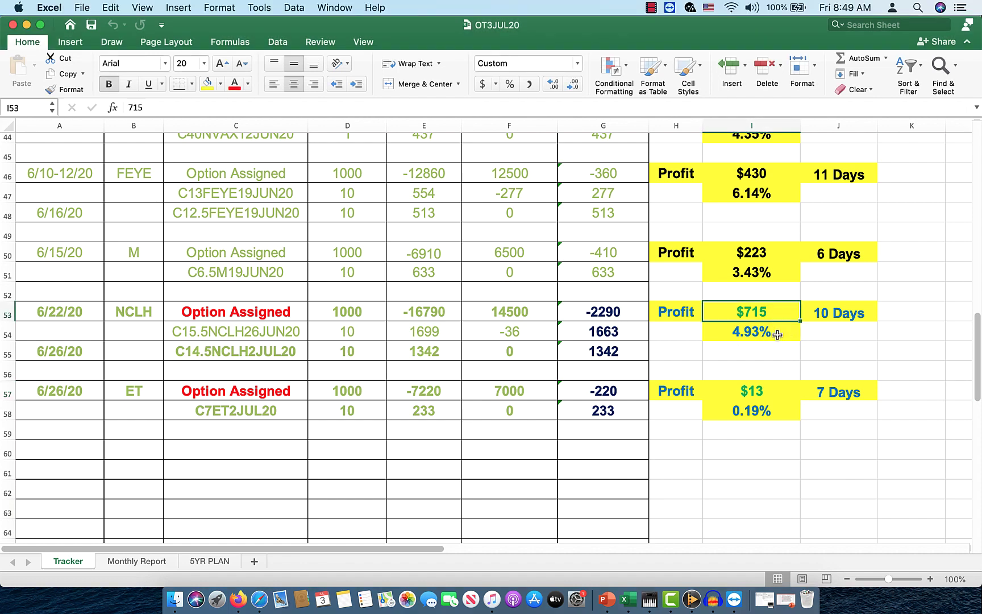
click(777, 334)
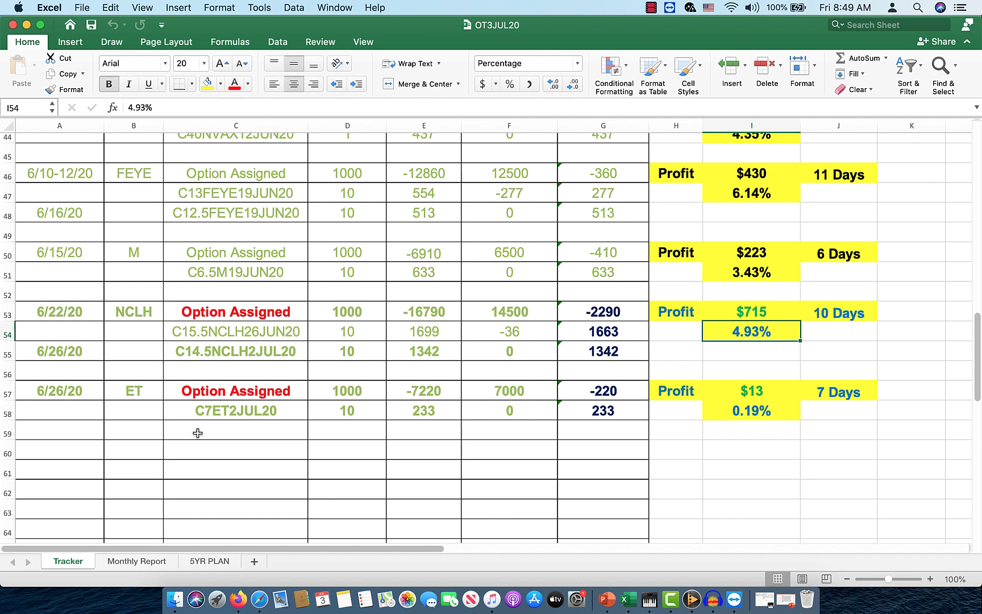
click(218, 415)
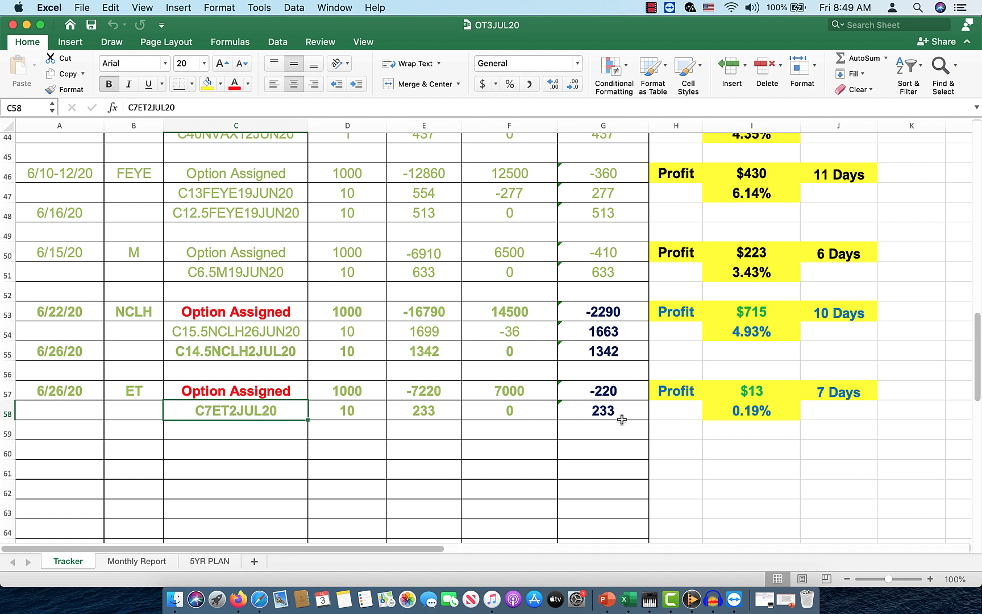
click(767, 391)
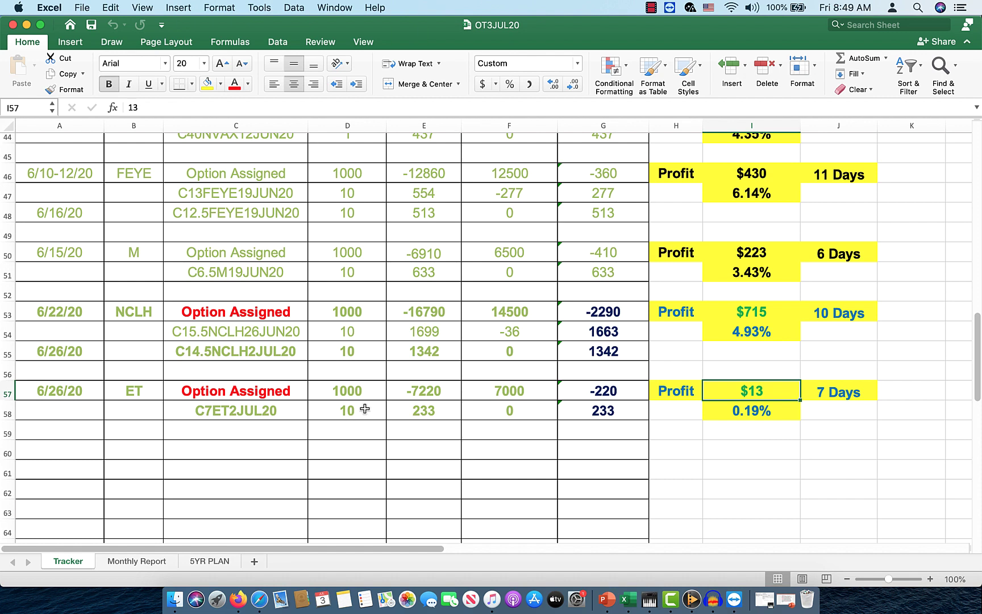
click(428, 413)
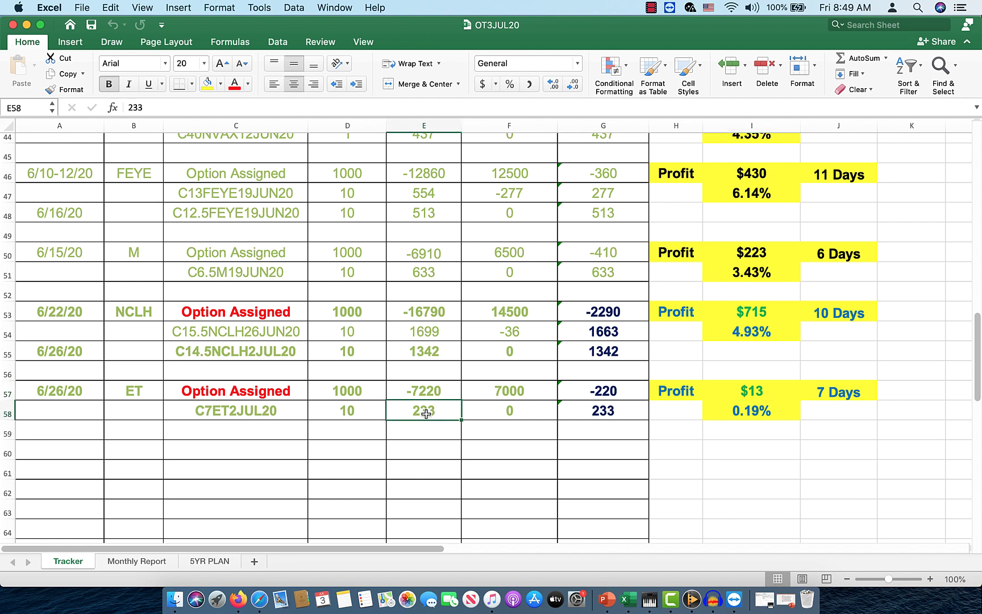
click(607, 416)
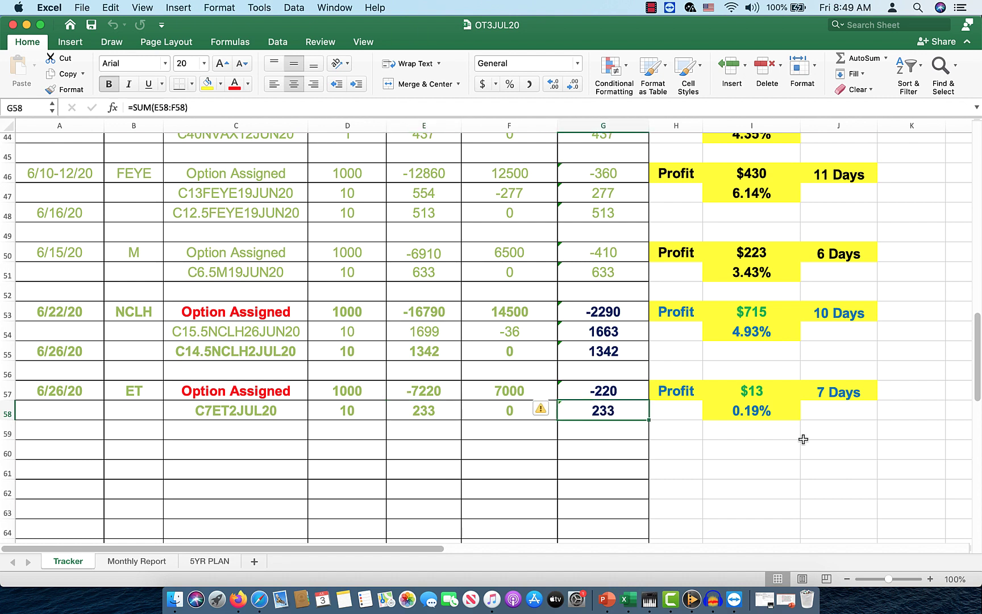
click(775, 392)
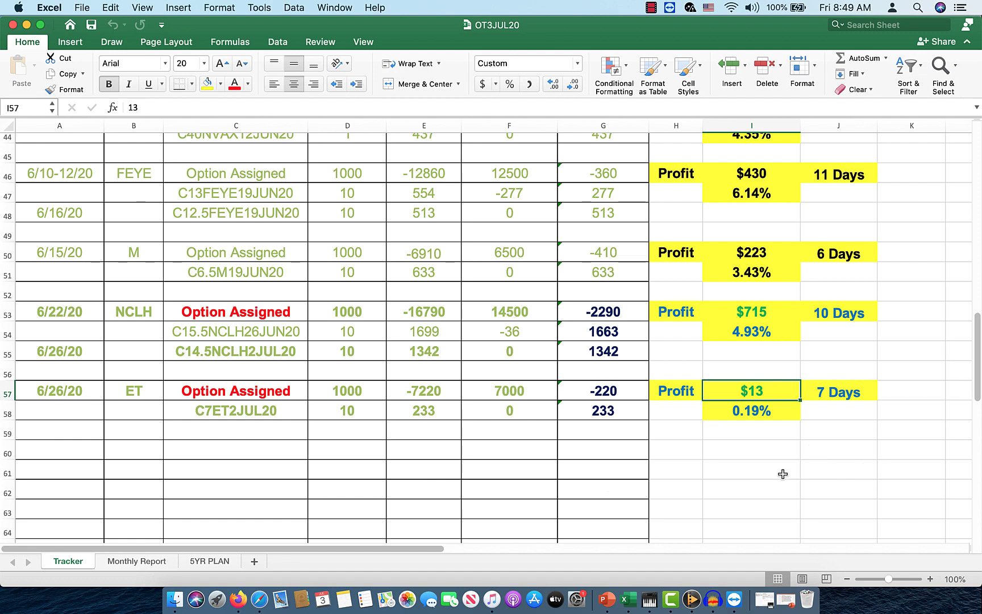
Inspect the C7.5ET10JUL20 option entry in the Tracker sheet, leaving it unchanged.
scroll(783, 473, up, 10)
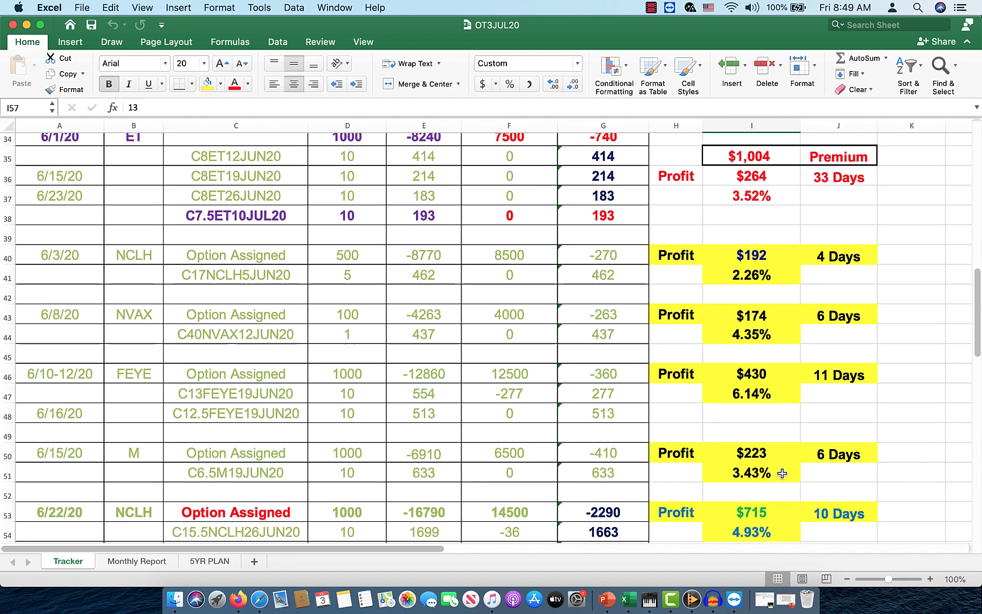
scroll(783, 473, up, 3)
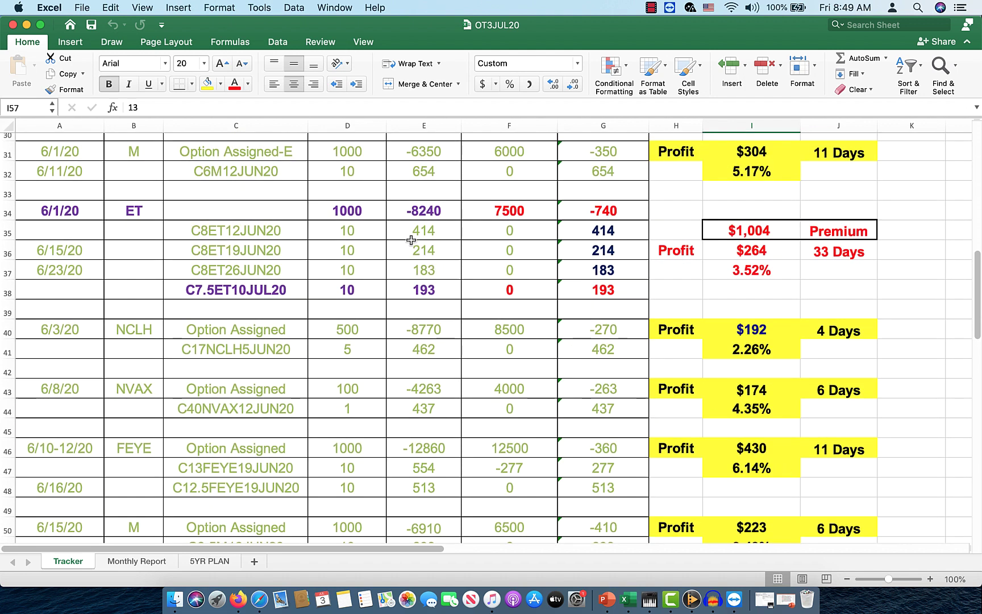
click(235, 292)
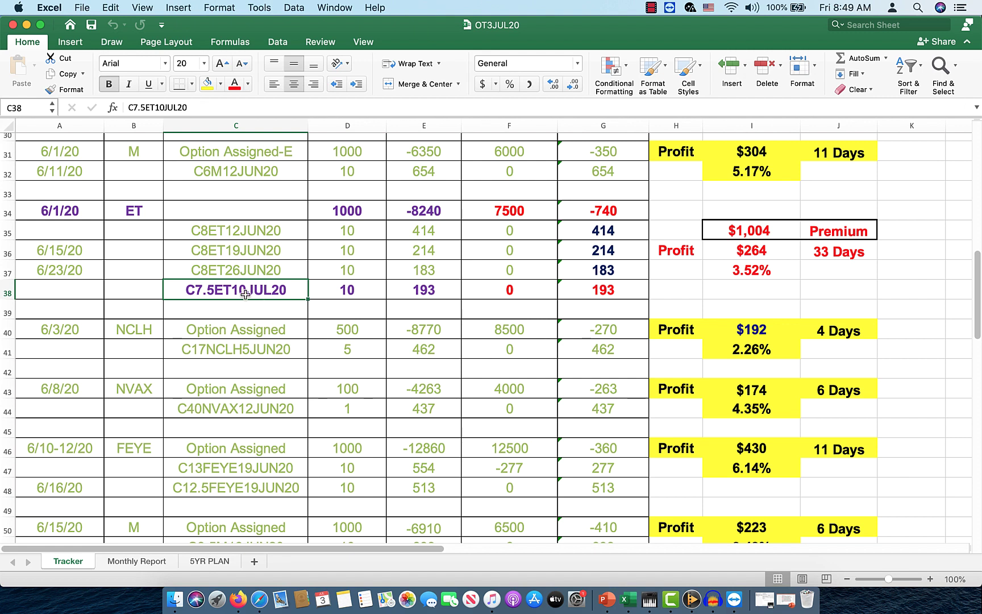
double_click(245, 290)
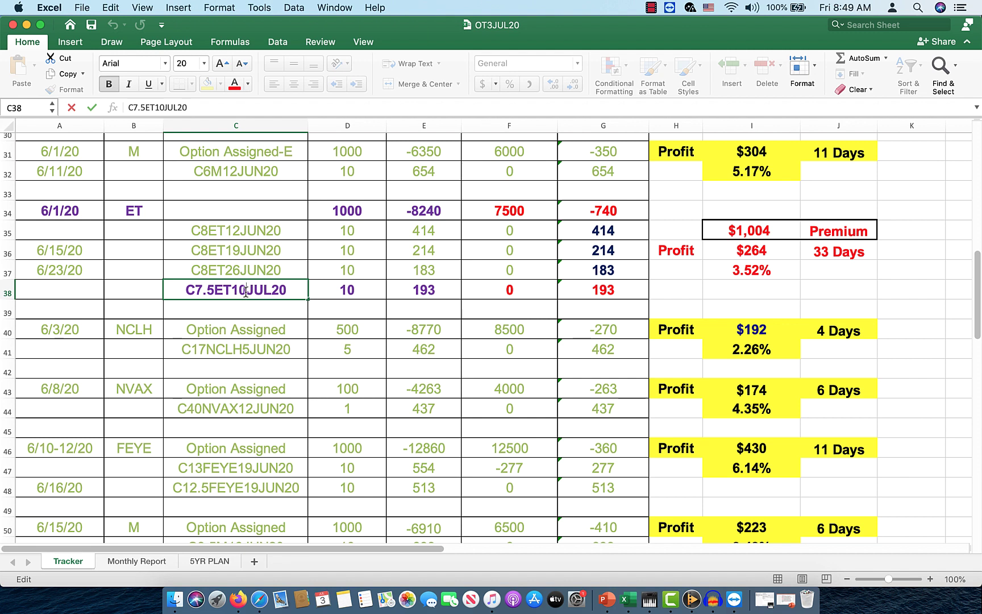
double_click(245, 290)
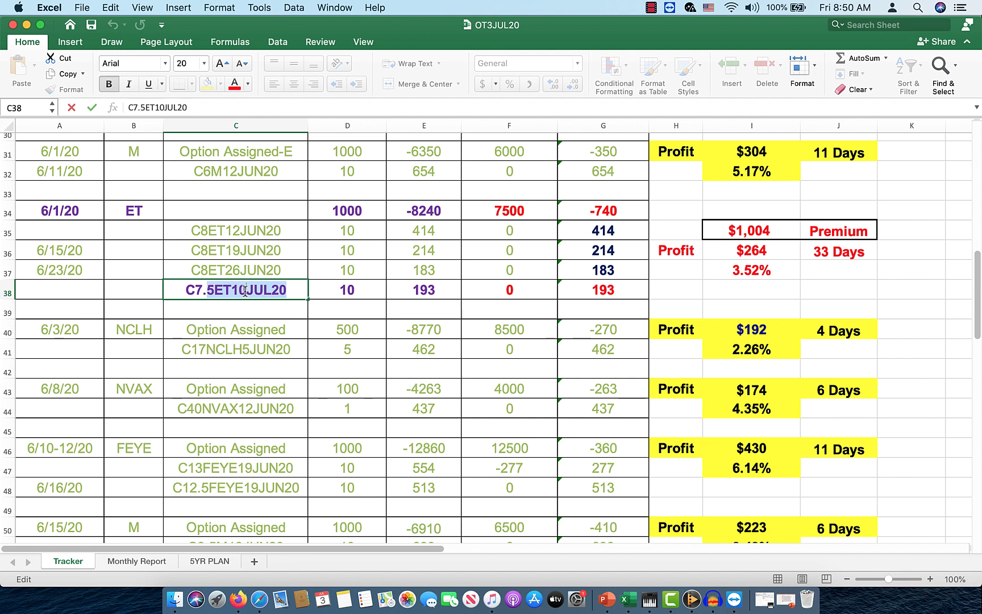
click(245, 291)
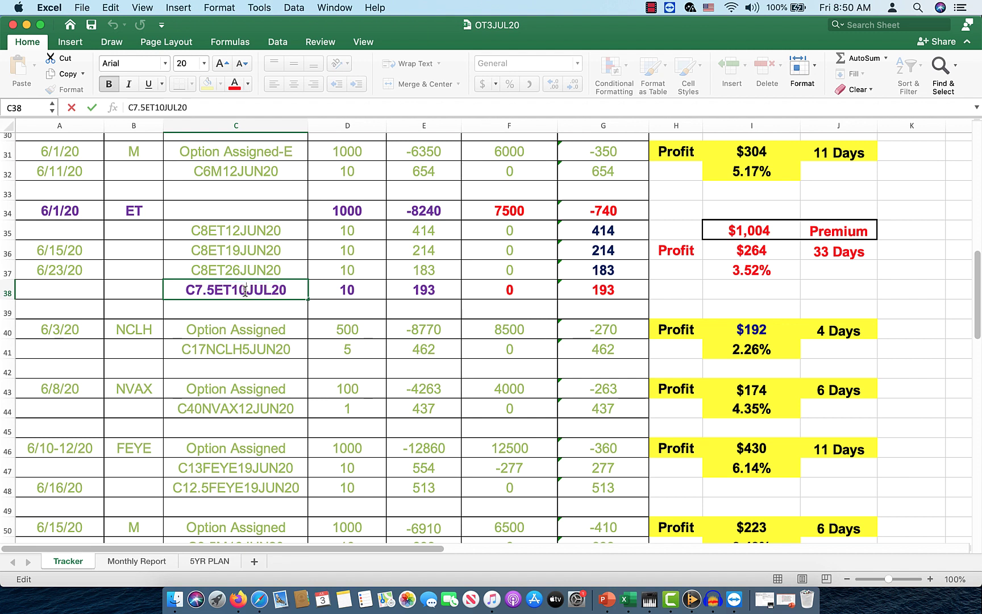
click(349, 311)
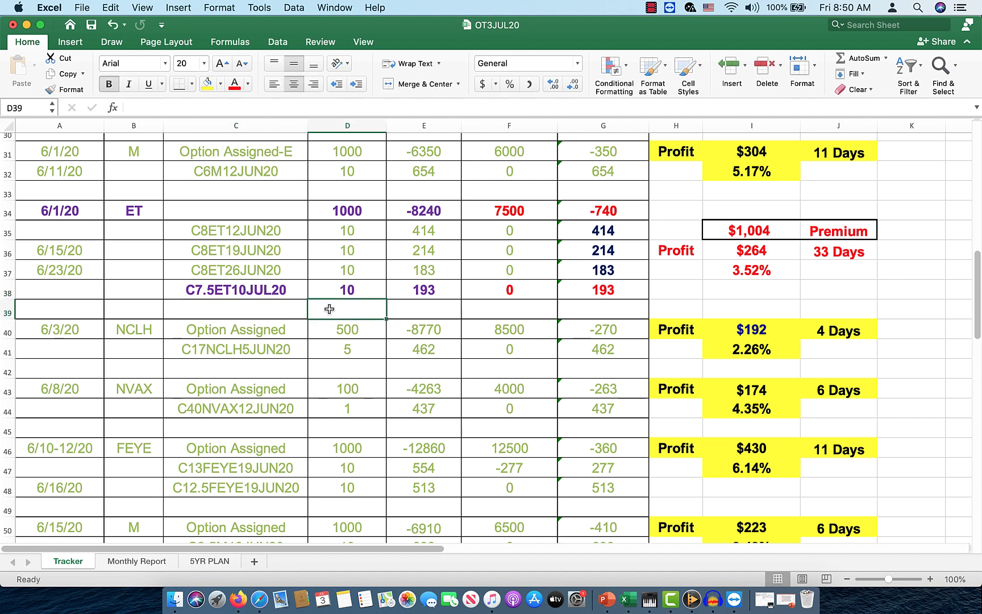
Correct the option to C7.5ET17JUL20, check row 38's total formula, and scroll to the last trades.
double_click(241, 289)
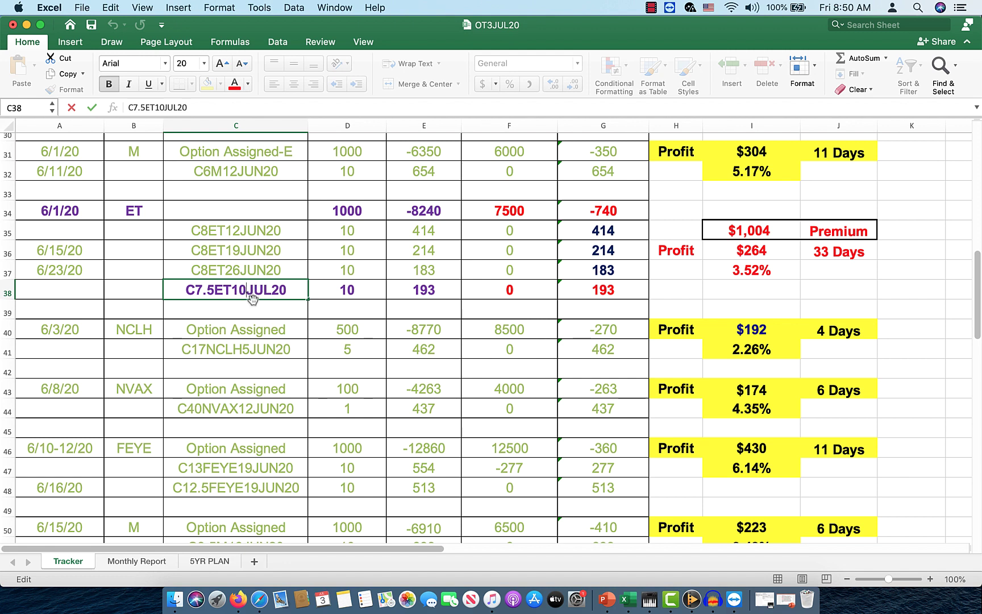
key(BackSpace)
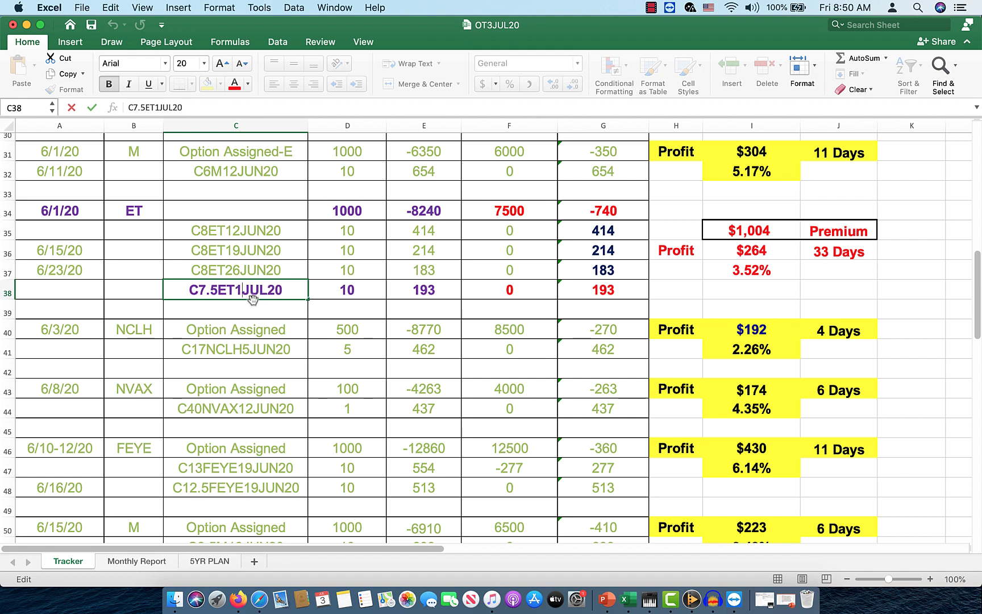
text(7)
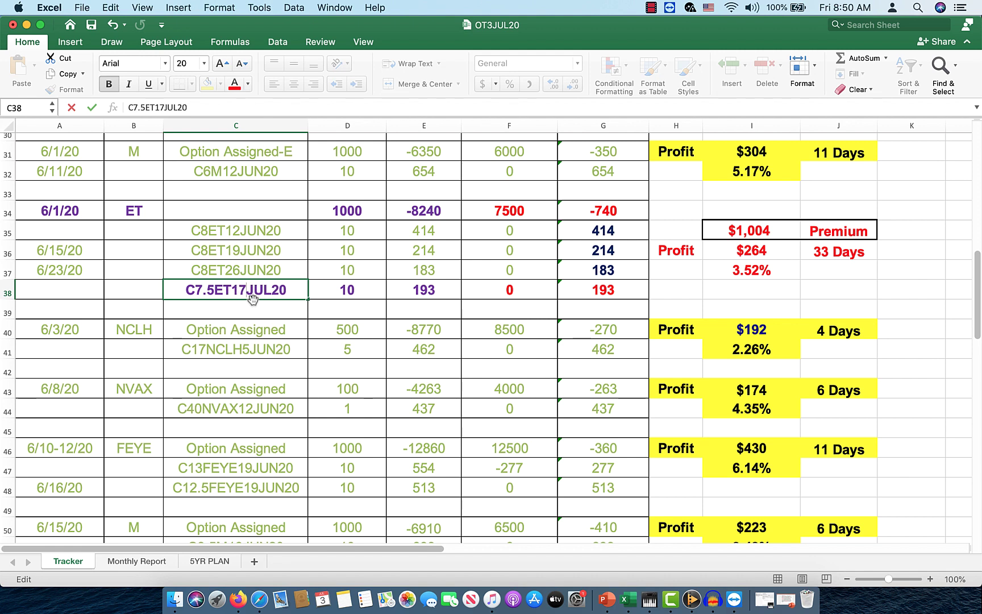
key(Return)
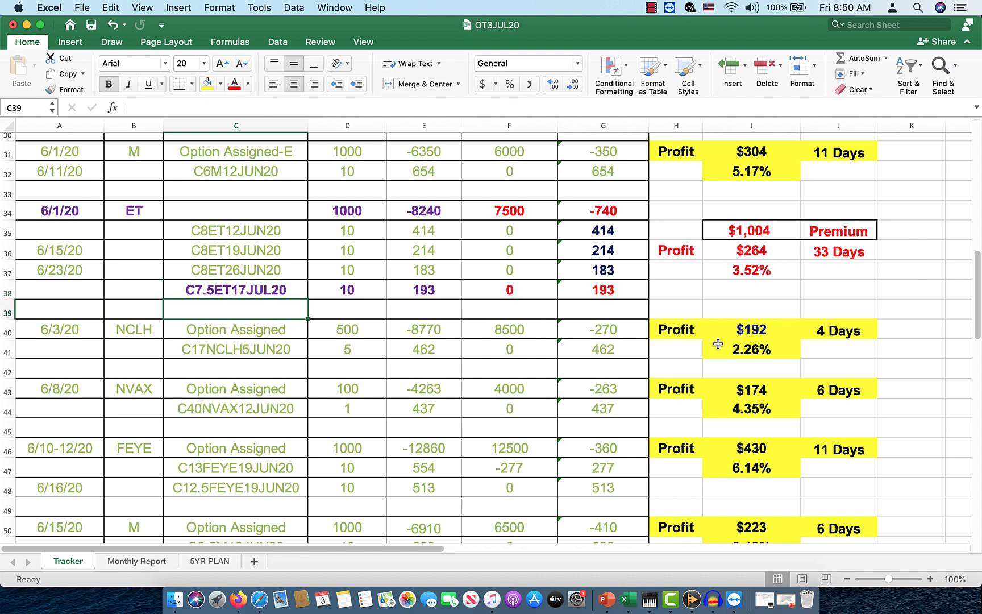
click(235, 290)
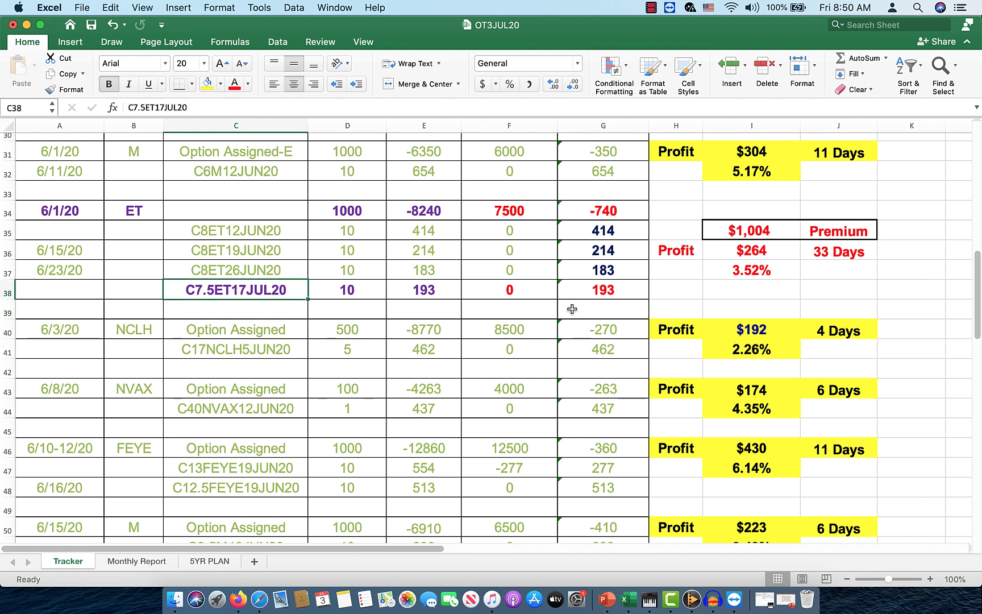
click(601, 290)
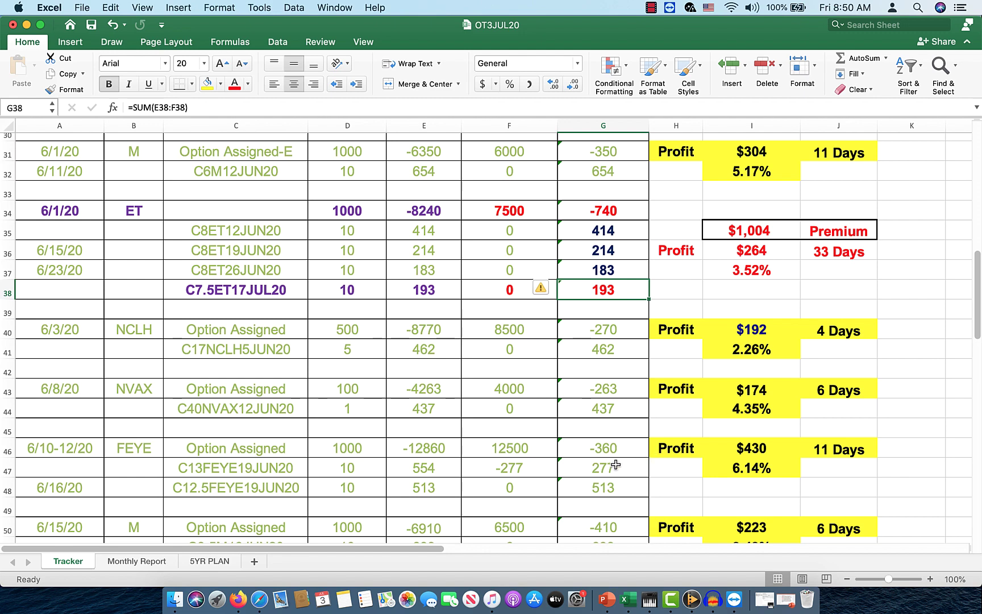
scroll(615, 464, down, 4)
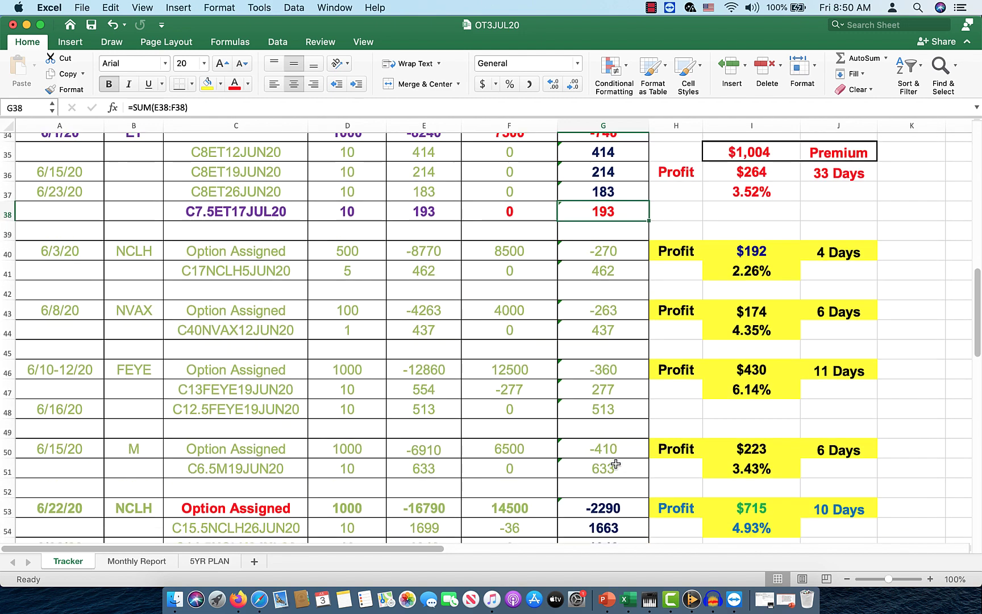
scroll(616, 465, down, 7)
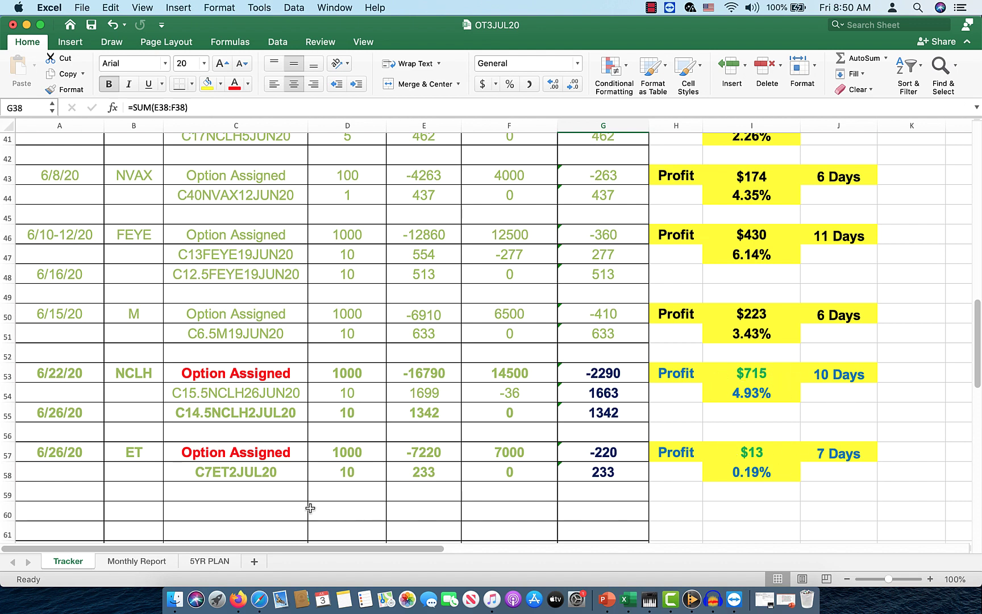
click(135, 561)
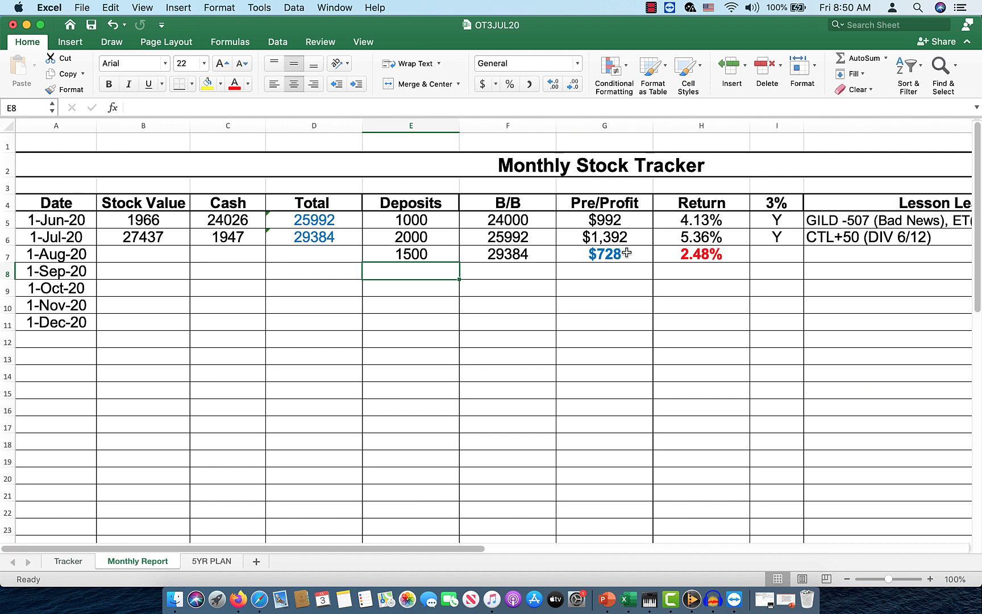
click(627, 253)
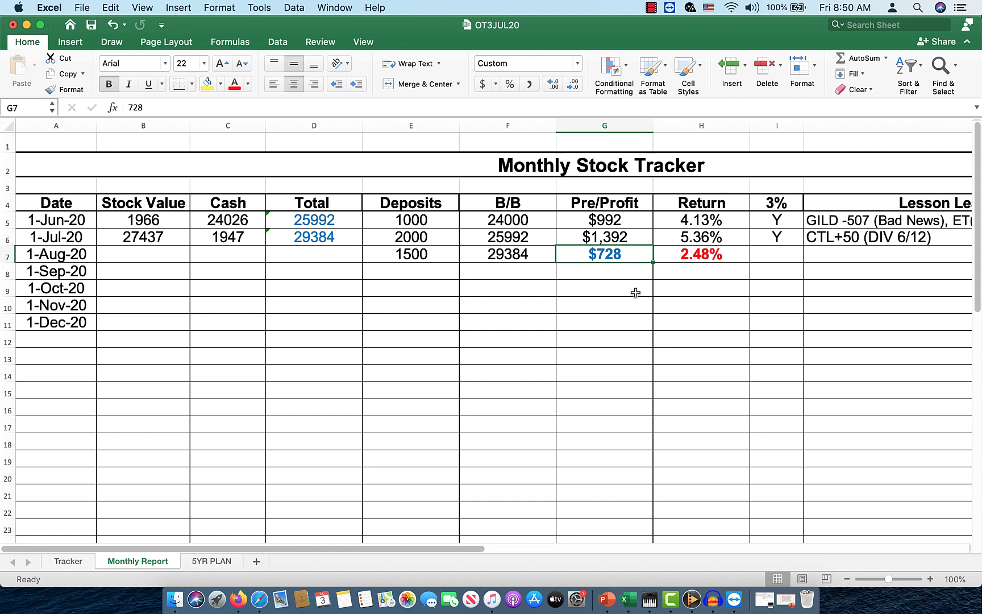
click(728, 257)
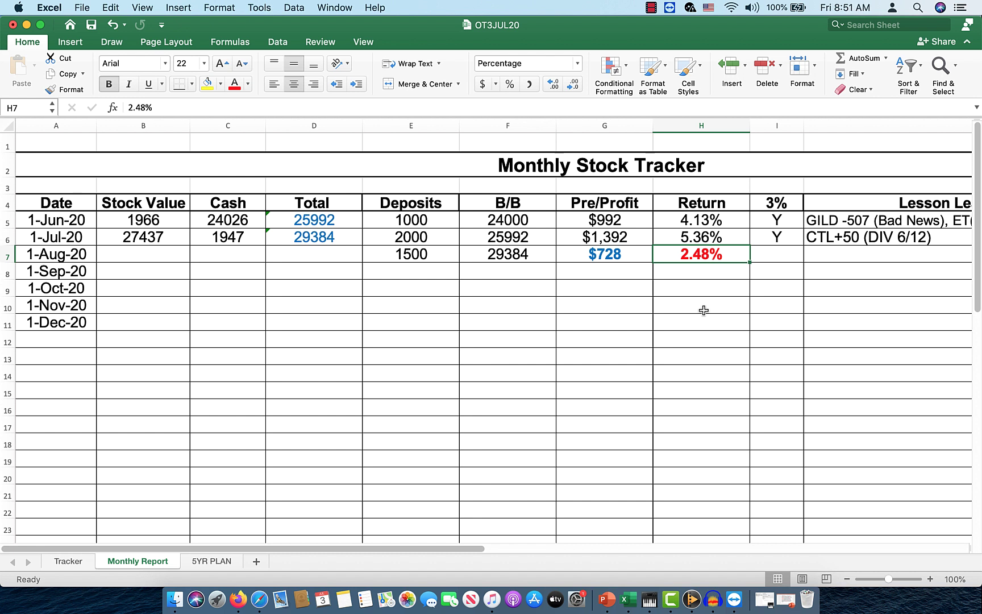
click(722, 239)
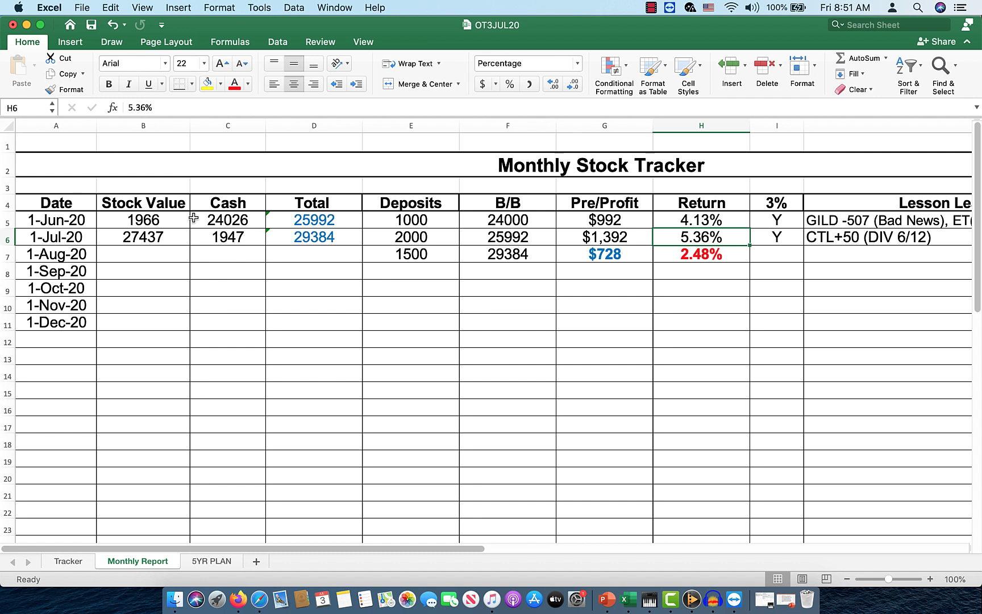
click(61, 220)
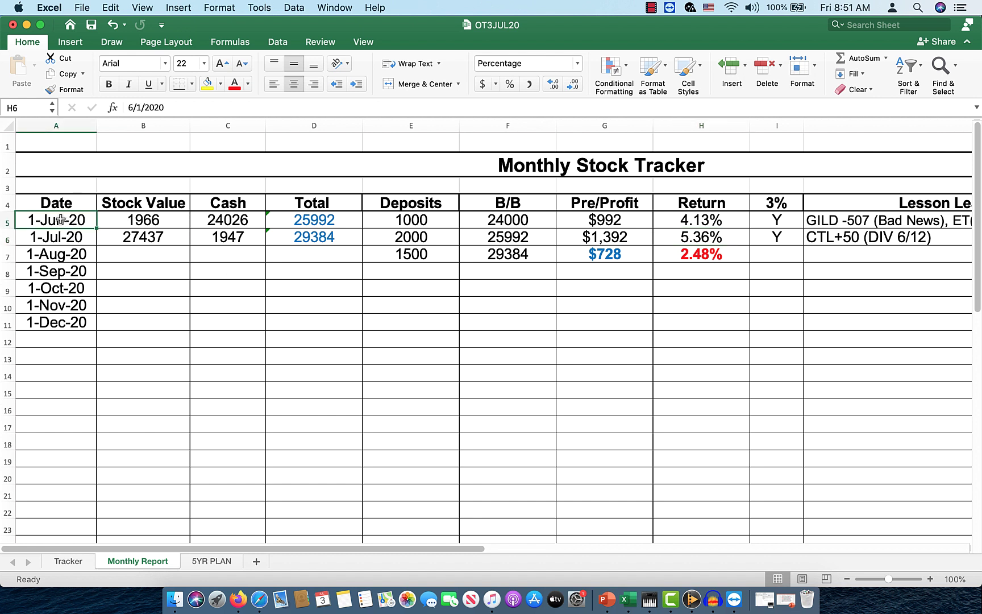
click(318, 221)
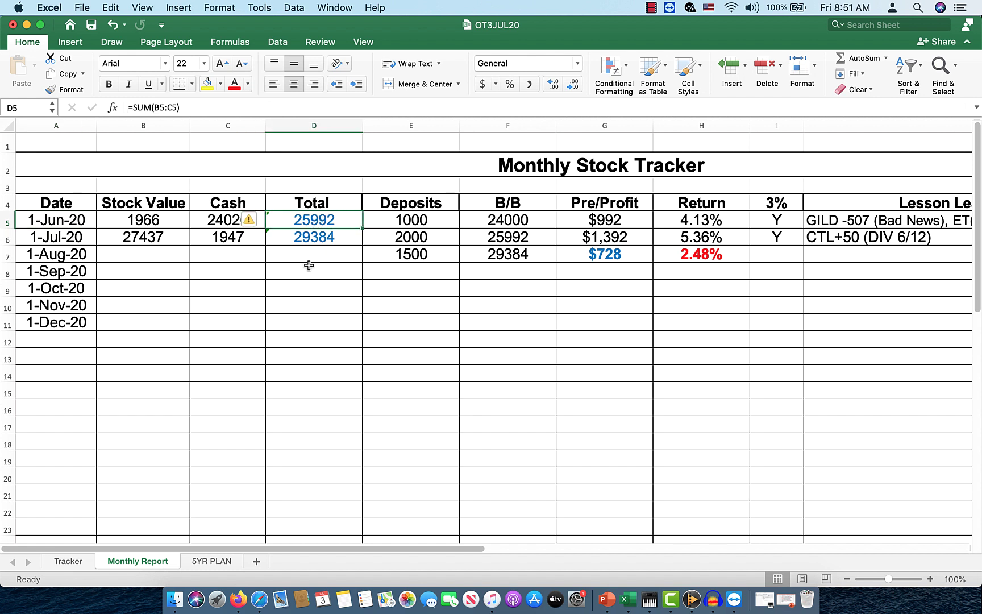
click(72, 241)
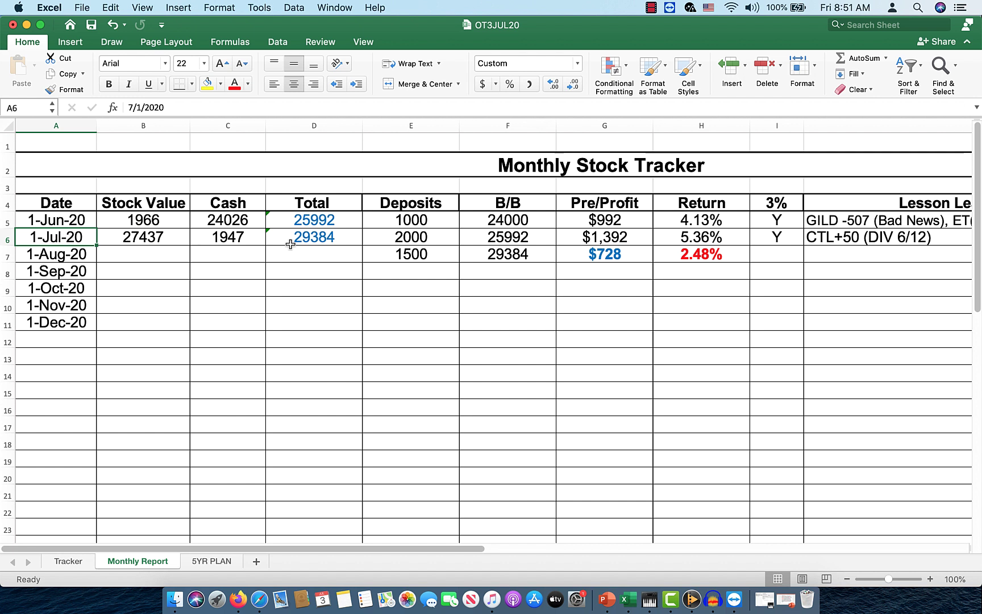
click(327, 240)
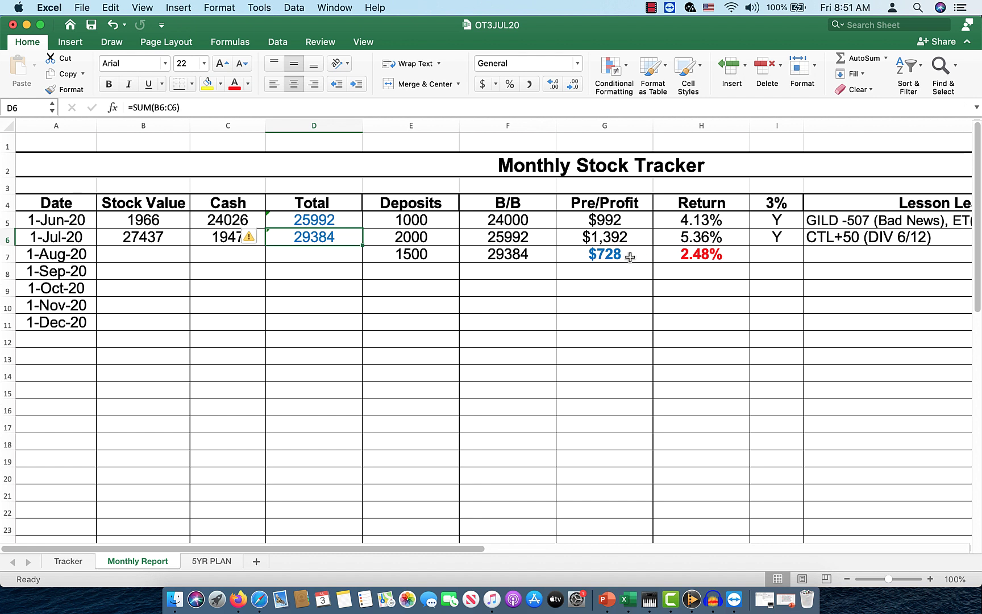
On the 5YR PLAN sheet, check July's $29,384 balance and the 3% formula in C4.
click(200, 562)
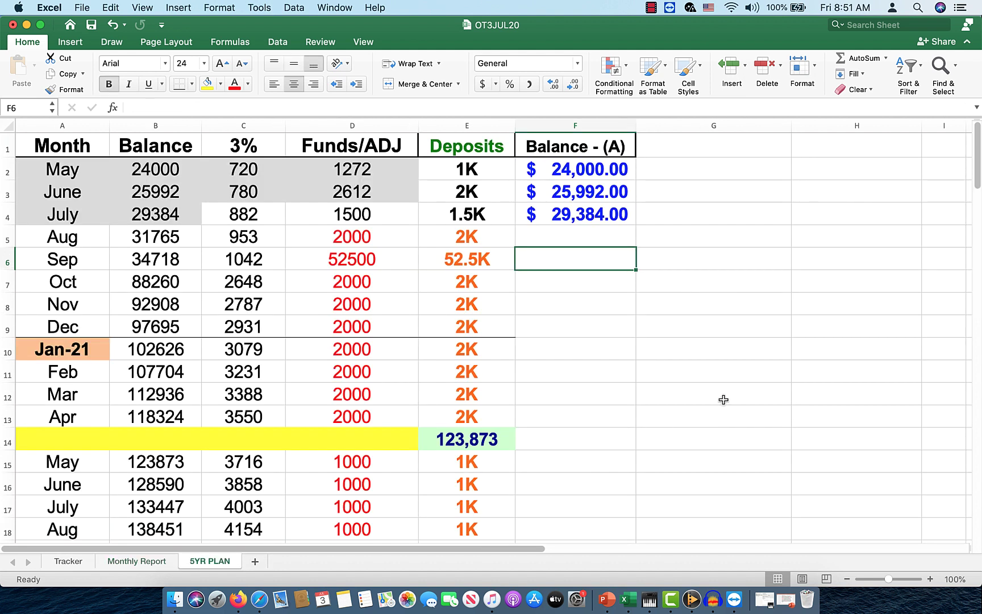
scroll(723, 400, down, 1)
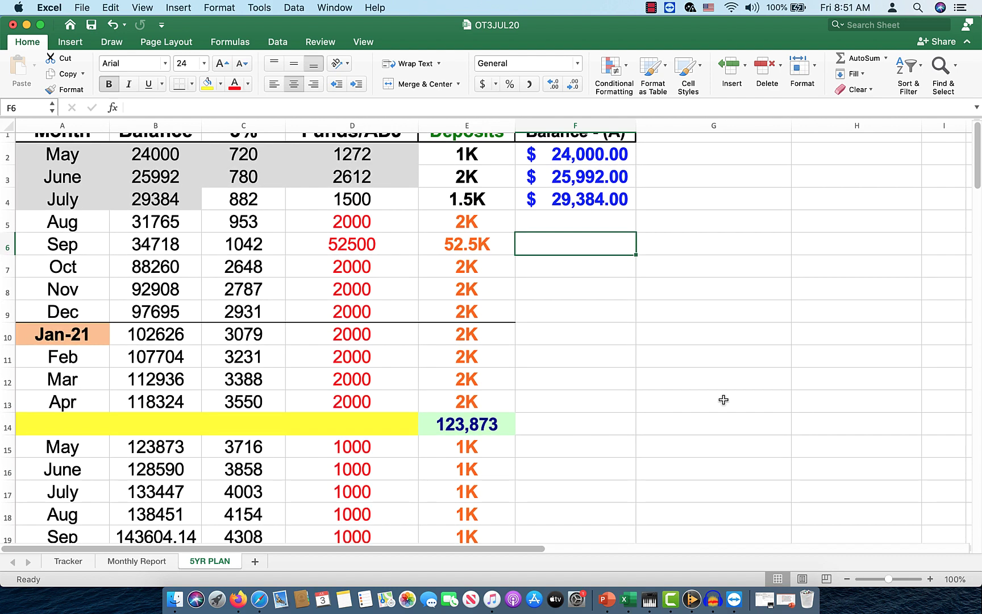
click(621, 199)
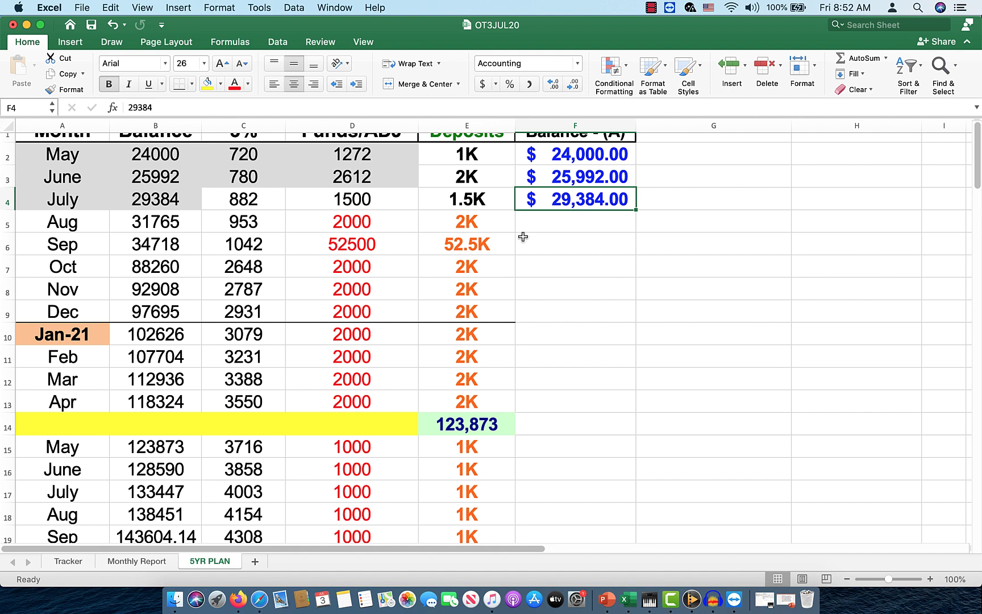
click(261, 202)
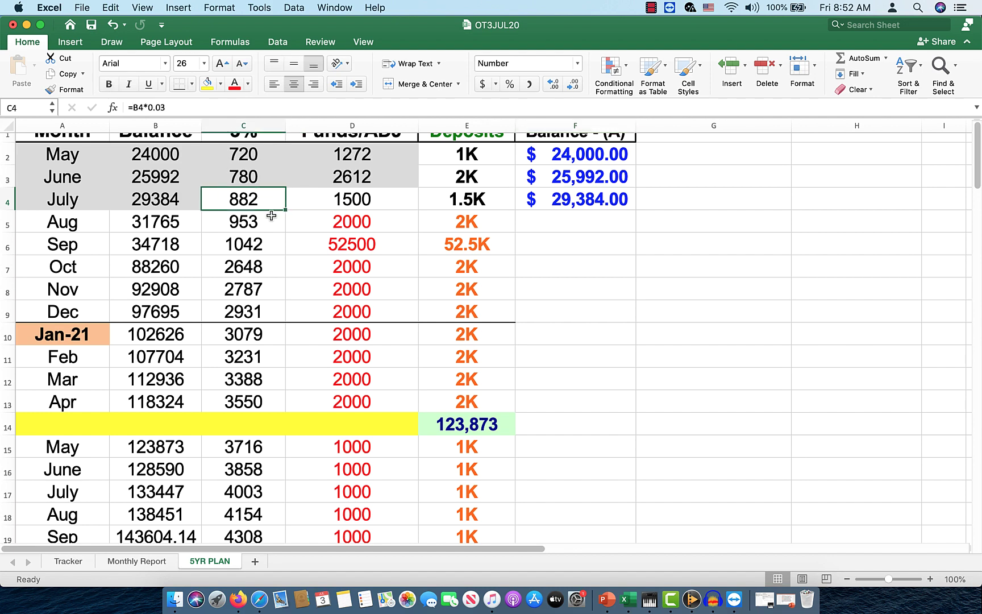
scroll(263, 236, up, 1)
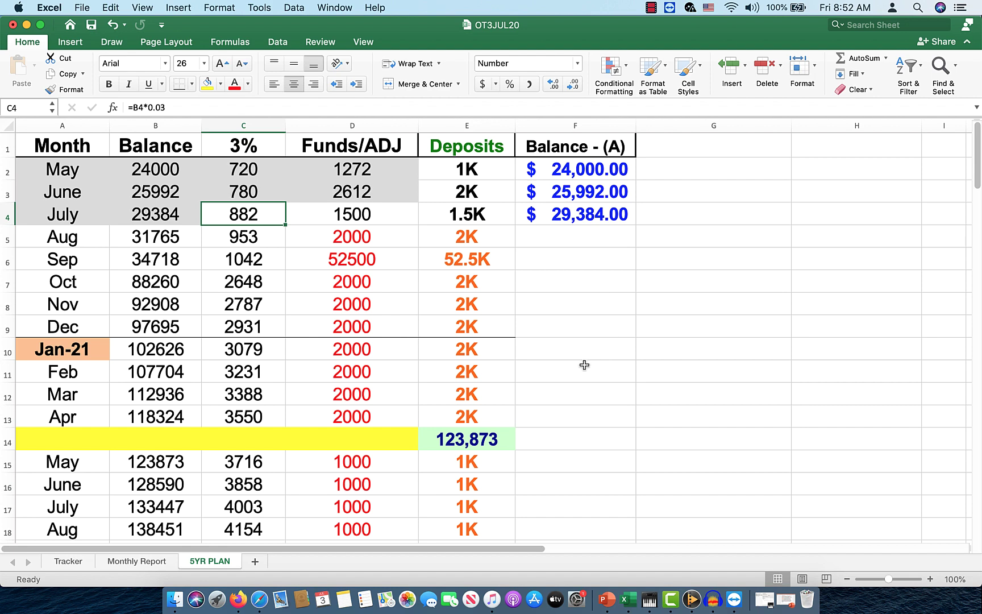
Scroll down the 5YR PLAN projection and inspect the October balance formula in B87.
scroll(585, 365, down, 1)
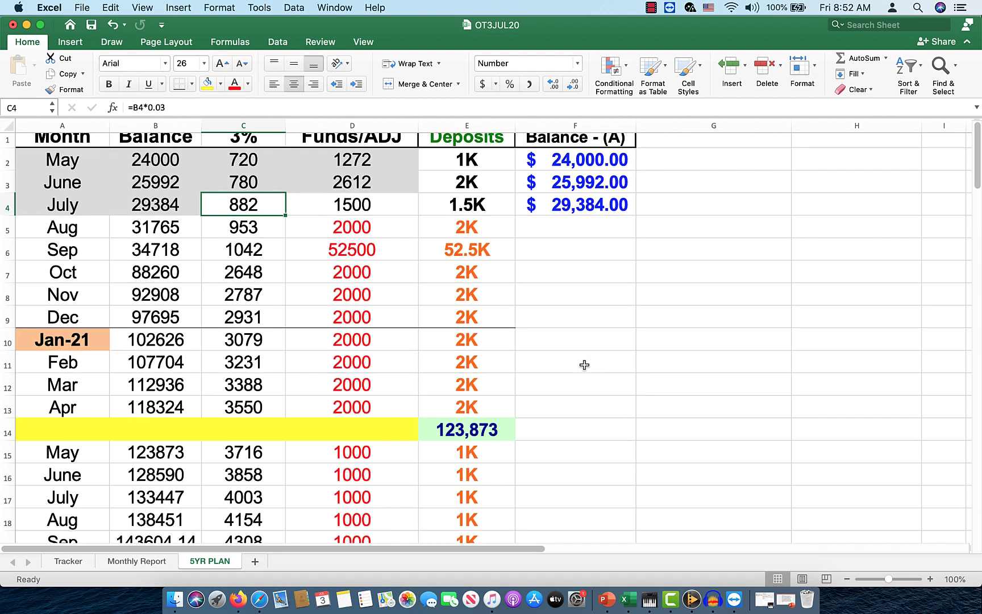
scroll(584, 365, down, 10)
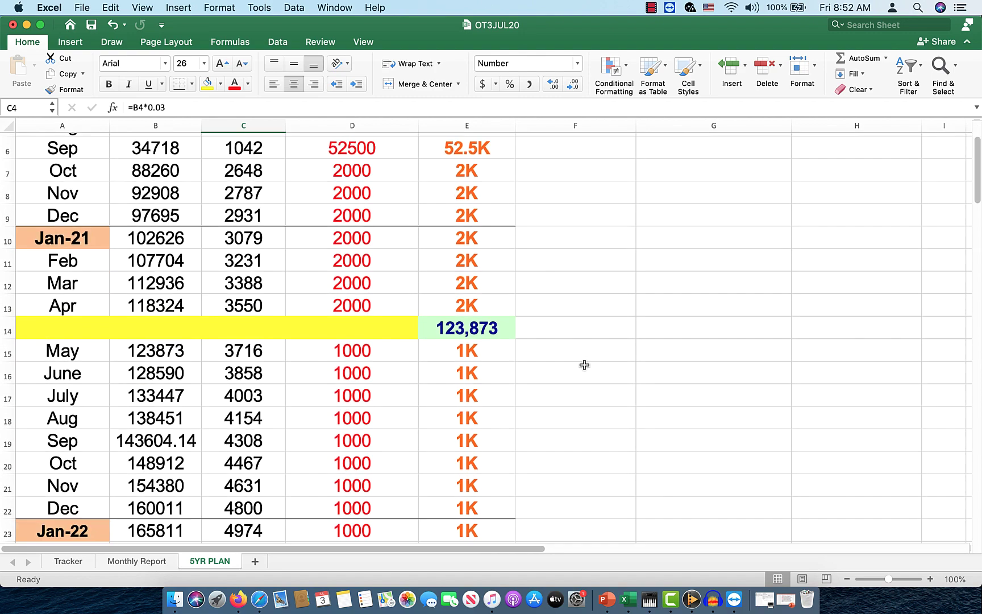
scroll(585, 364, down, 12)
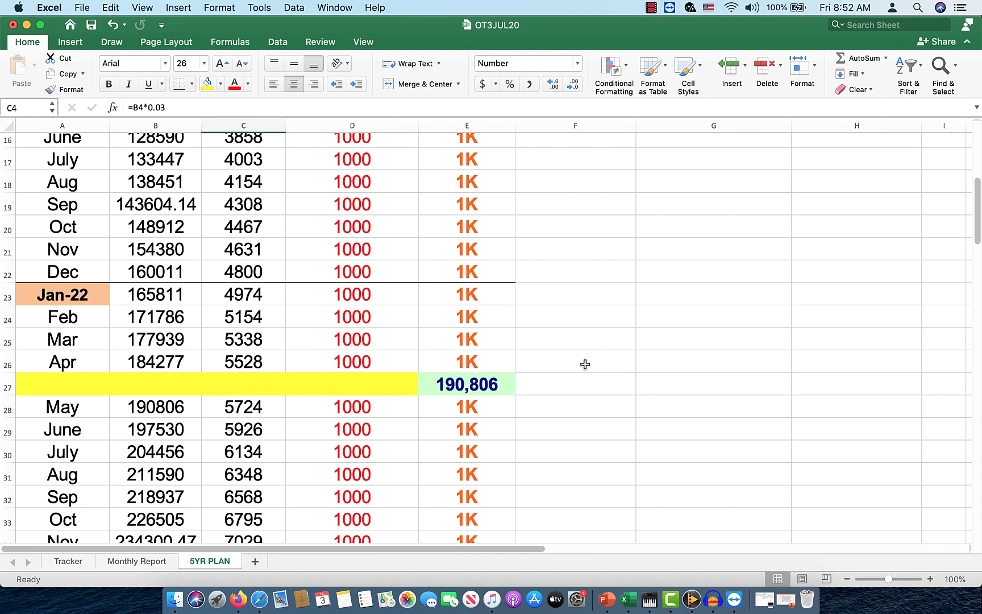
scroll(584, 363, down, 15)
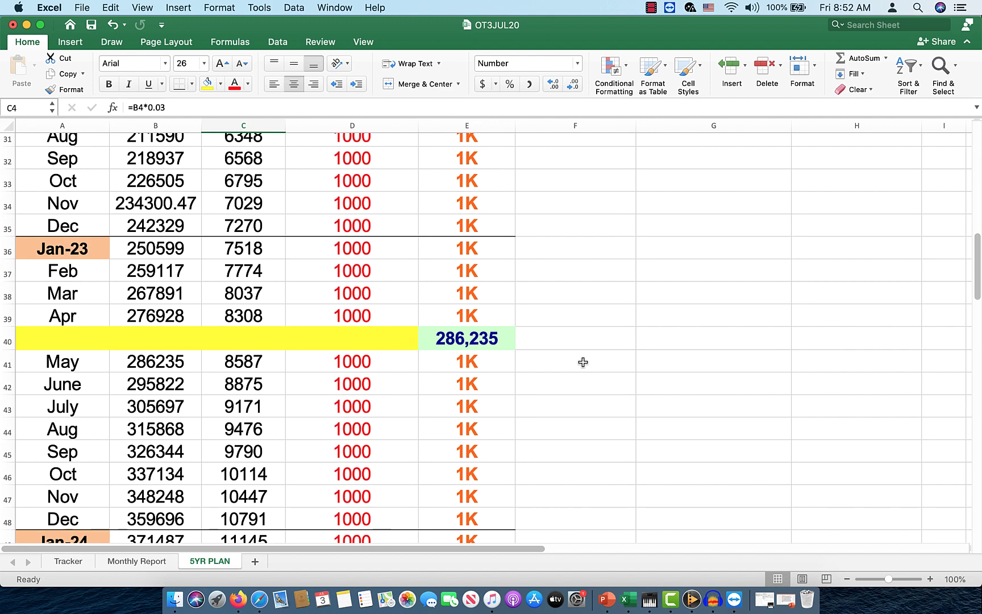
scroll(583, 361, down, 12)
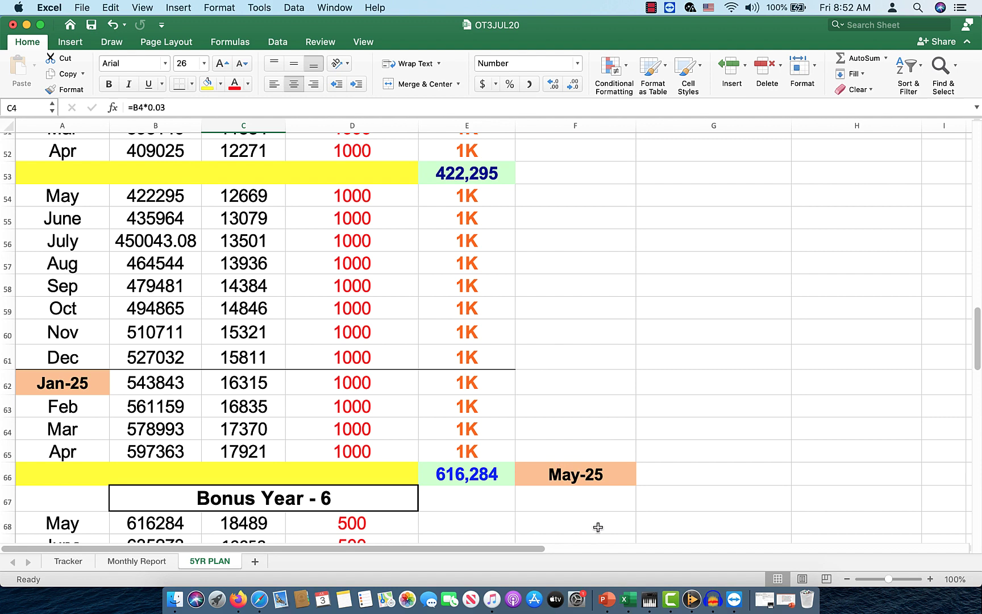
scroll(619, 527, down, 3)
scroll(619, 527, down, 10)
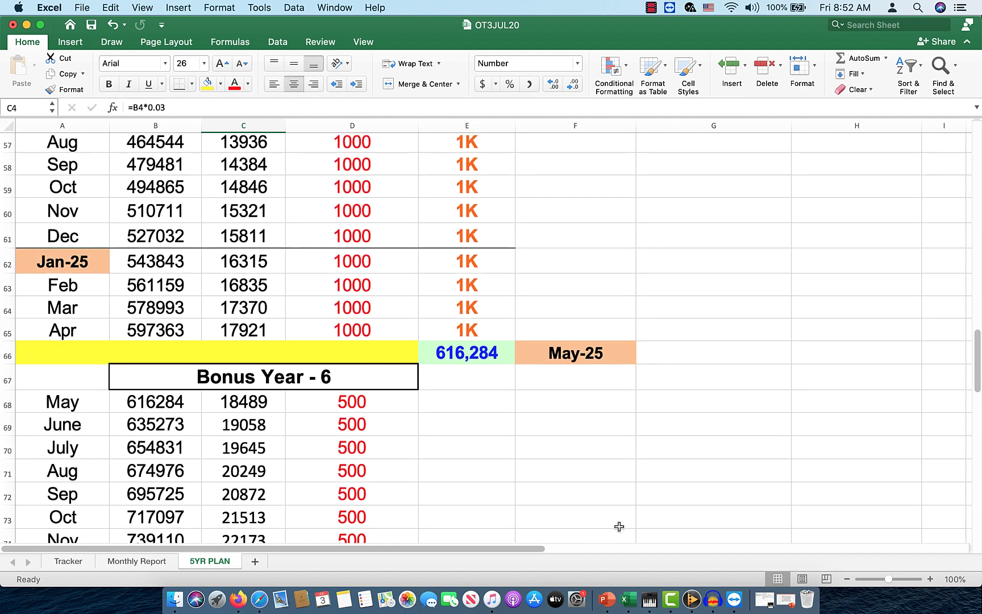
scroll(619, 527, down, 8)
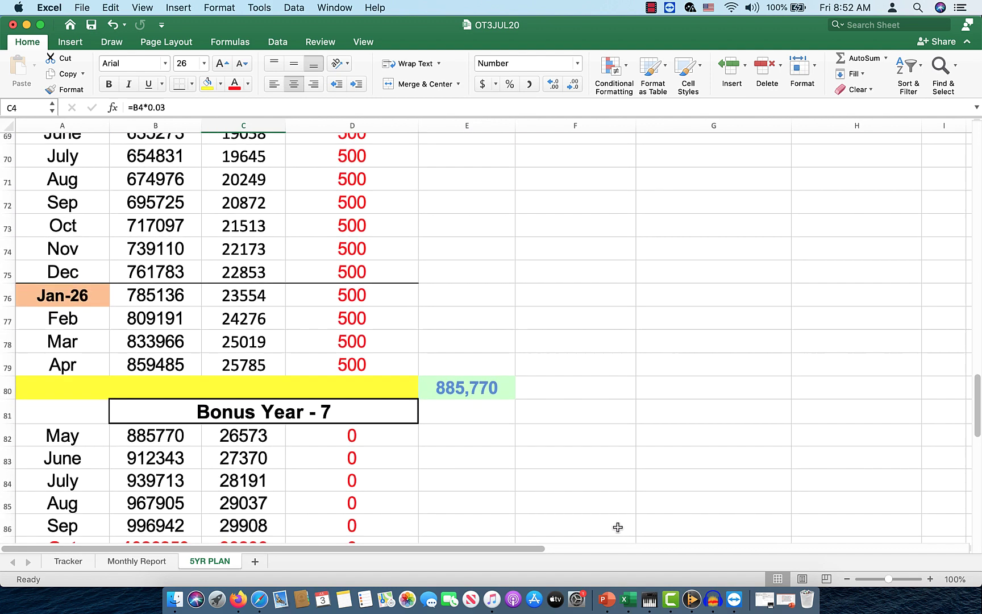
scroll(618, 527, down, 3)
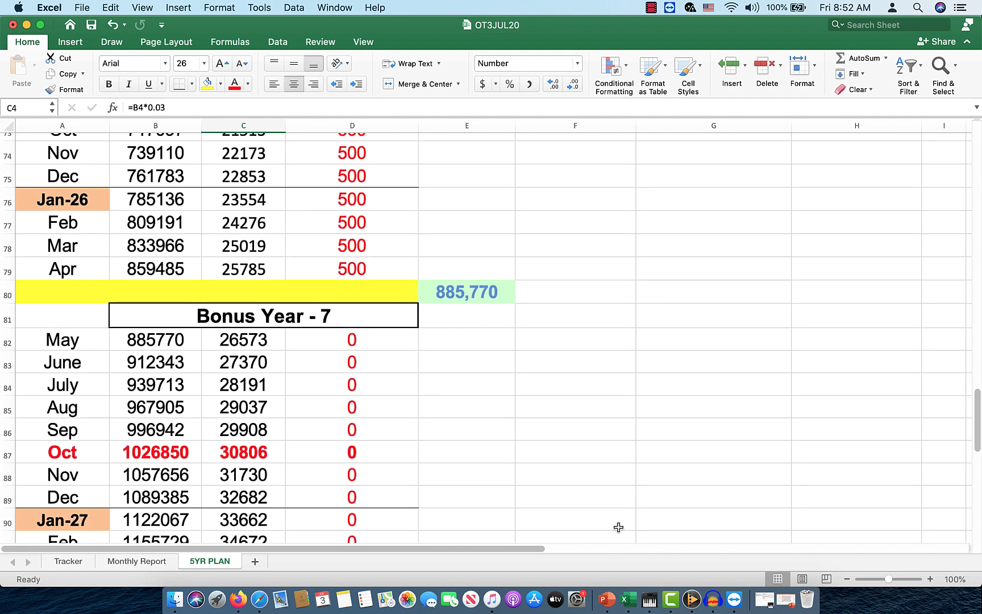
scroll(619, 528, down, 2)
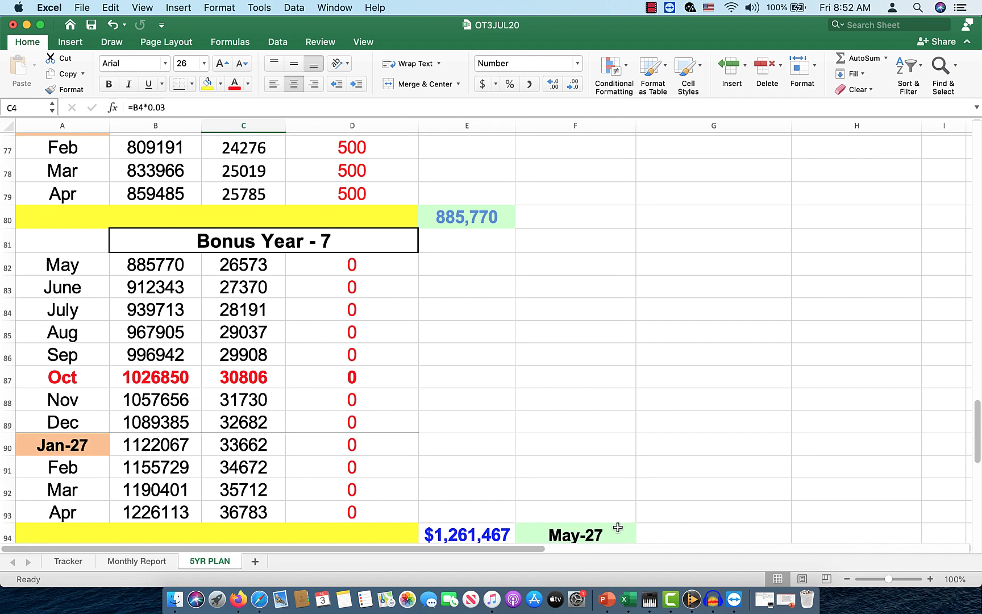
click(155, 379)
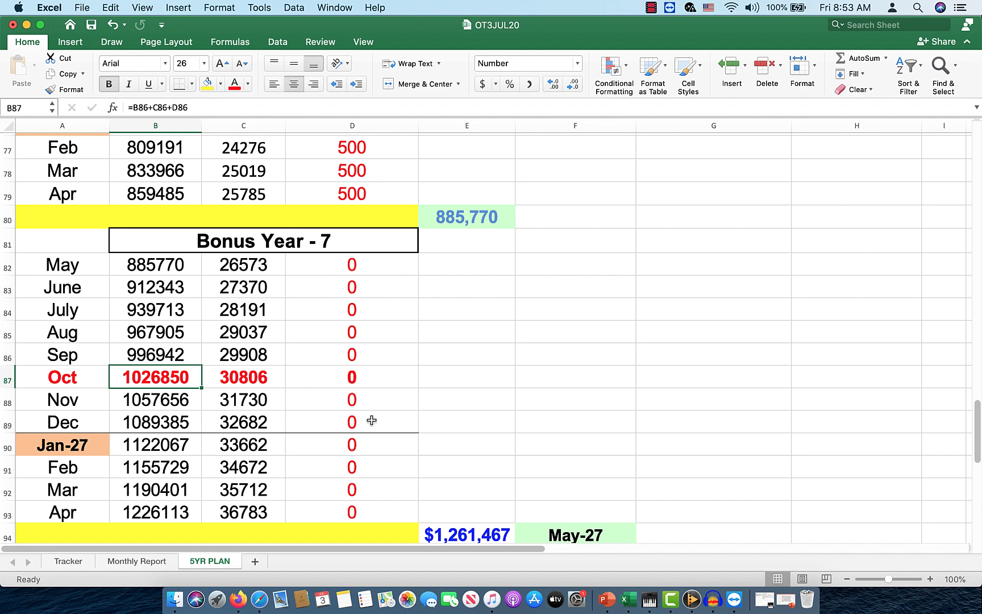
Review the projection ending at $1,261,467 by May-27, then scroll back up.
scroll(574, 443, down, 2)
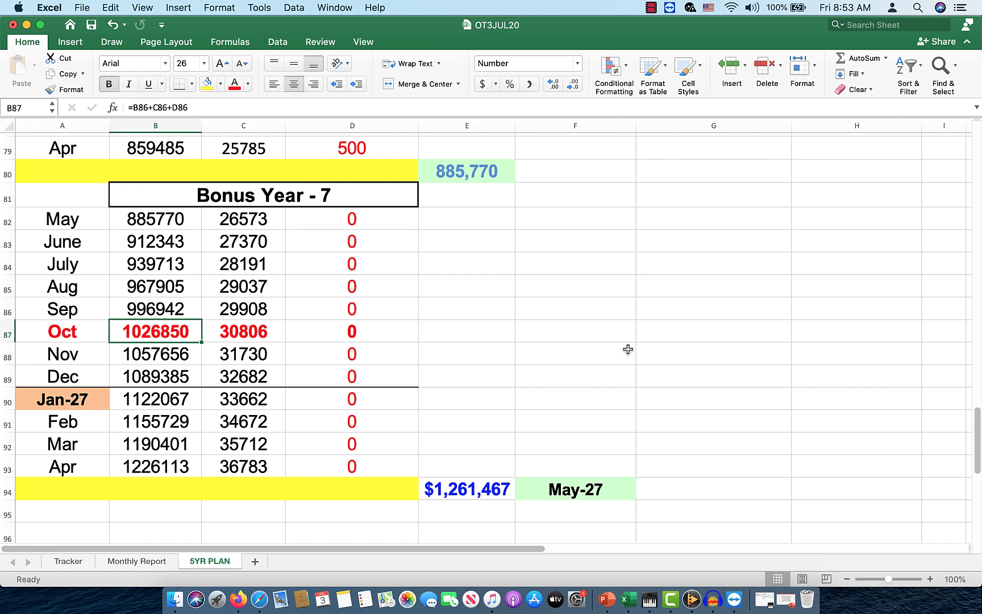
scroll(627, 350, up, 10)
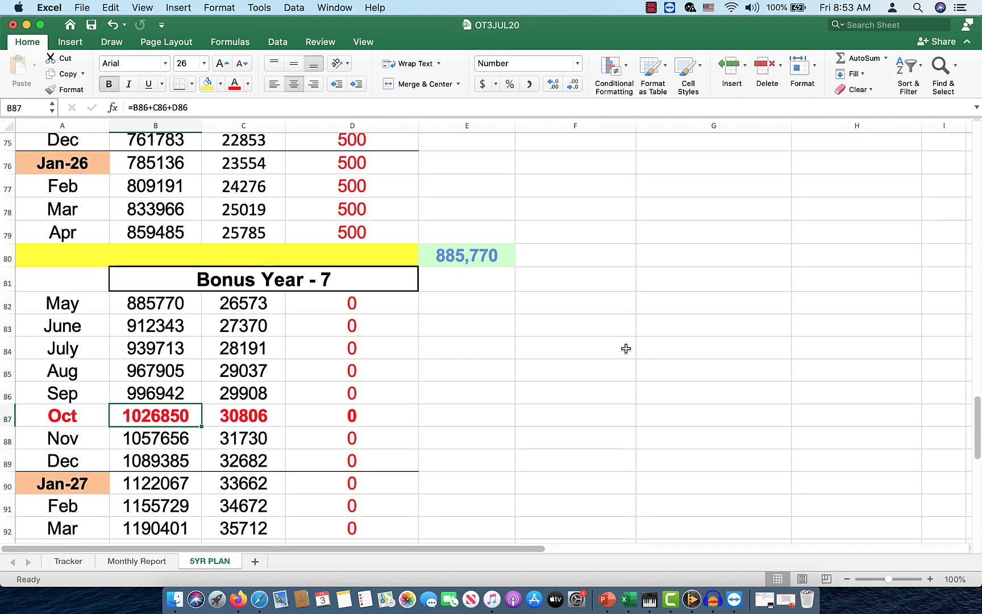
scroll(626, 349, up, 20)
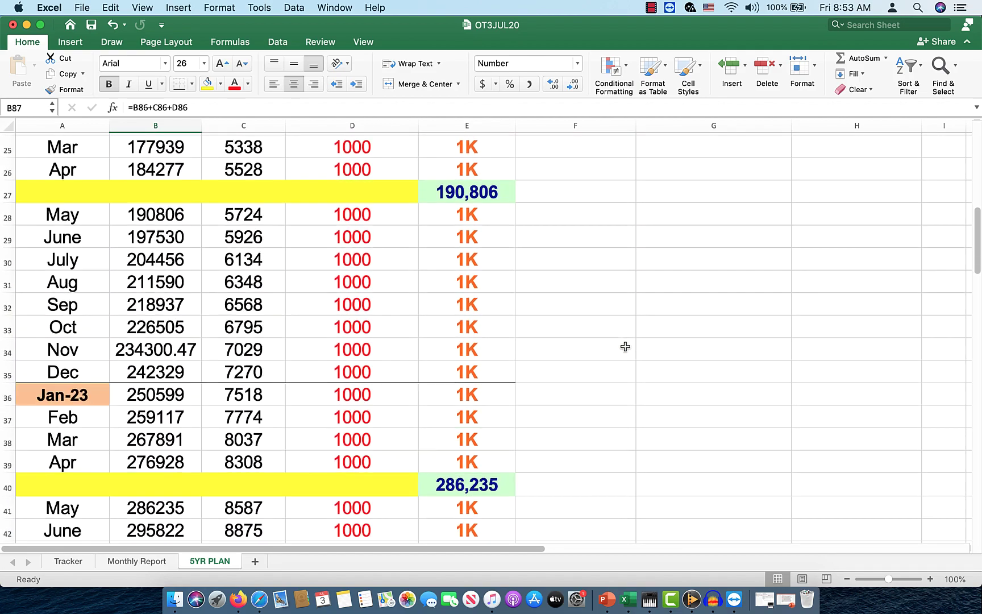
scroll(624, 346, up, 8)
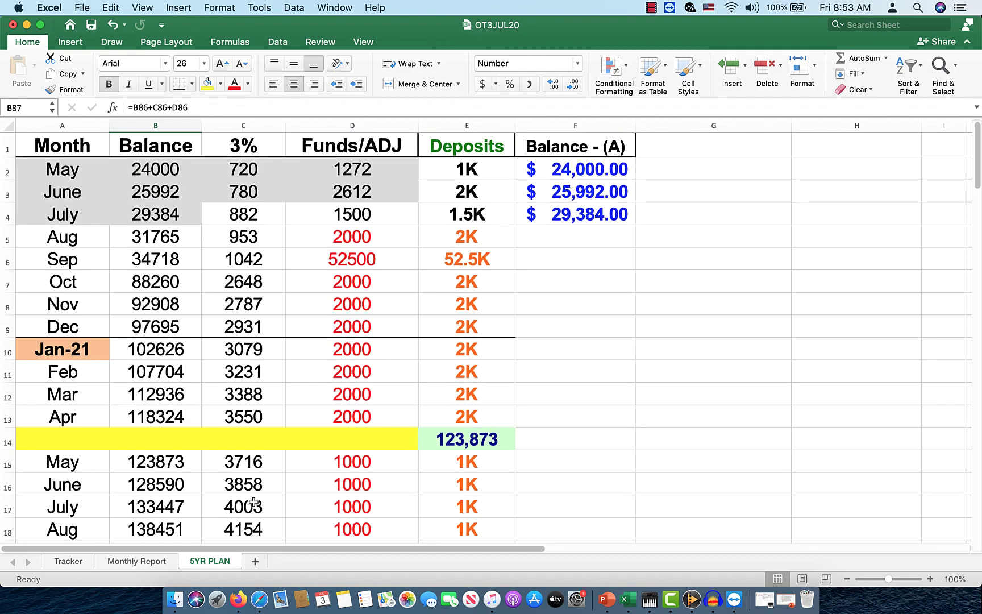
click(69, 562)
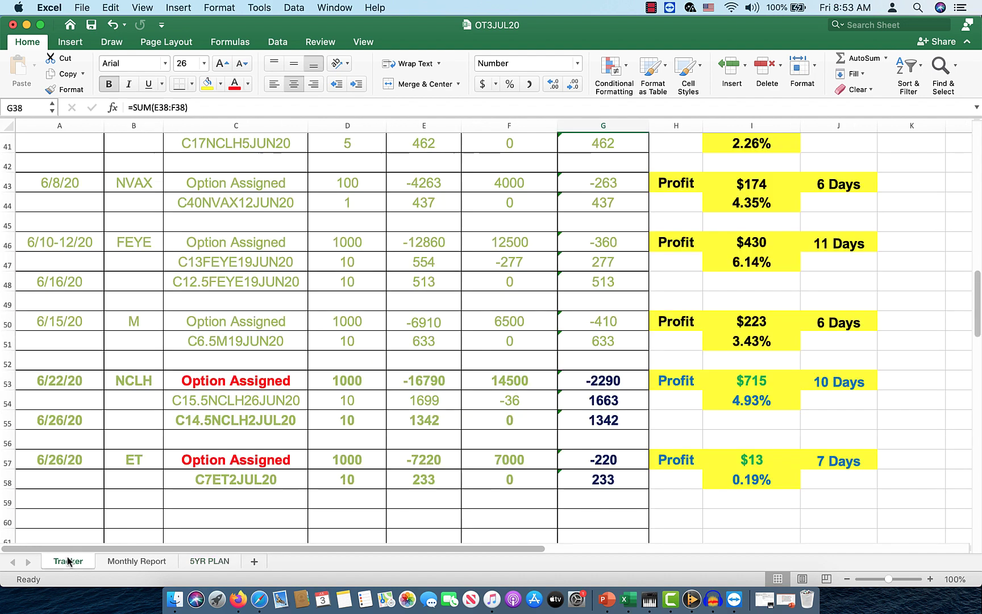